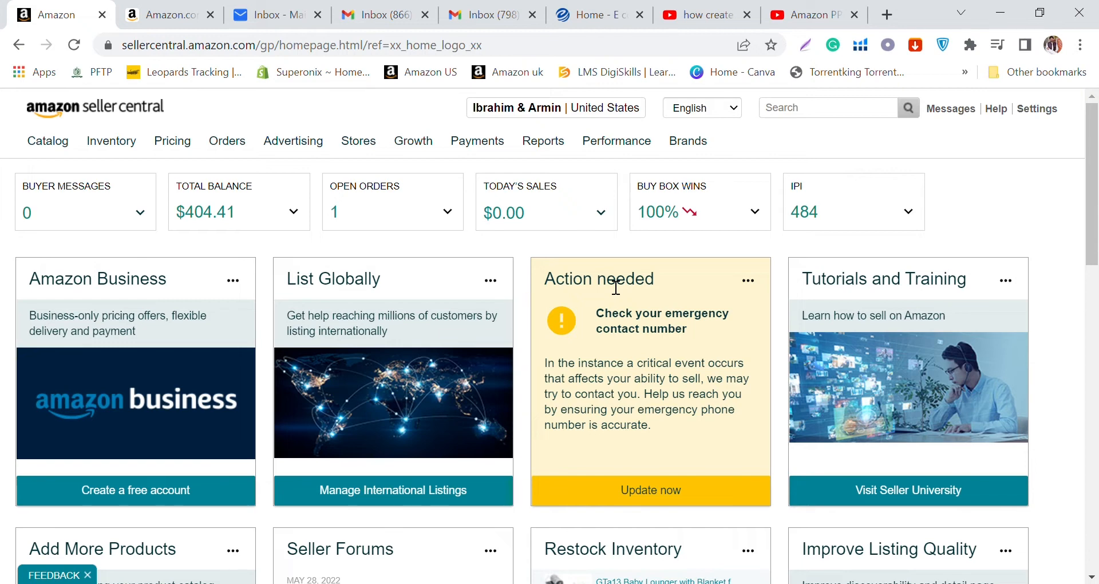
# Step: Search the Amazon storefront for "baby loungers" and look at the sponsored listings among the results
pyautogui.click(135, 8)
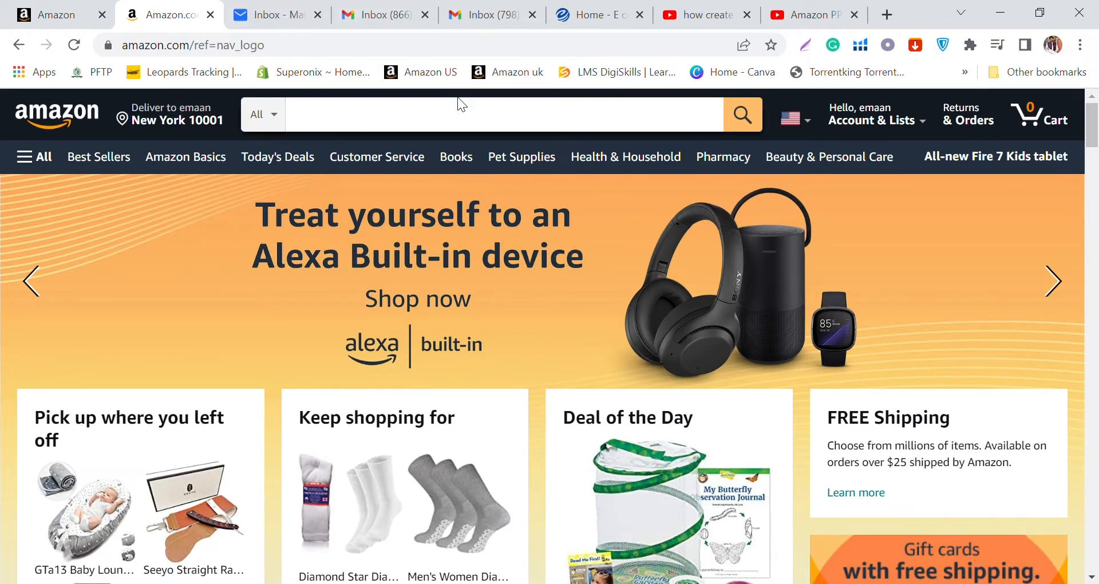
pyautogui.click(459, 117)
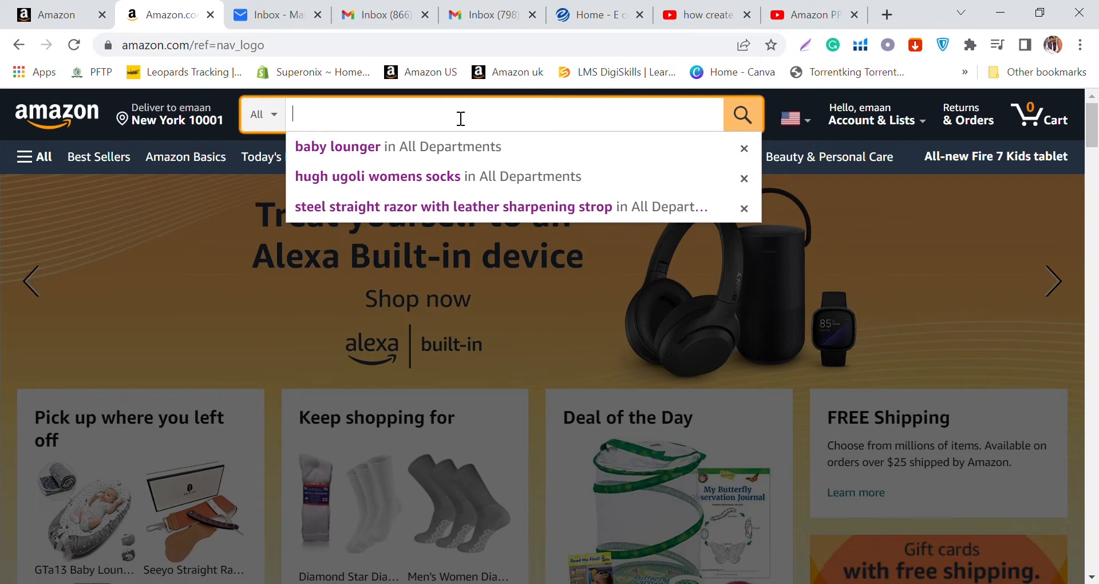
pyautogui.write('baby')
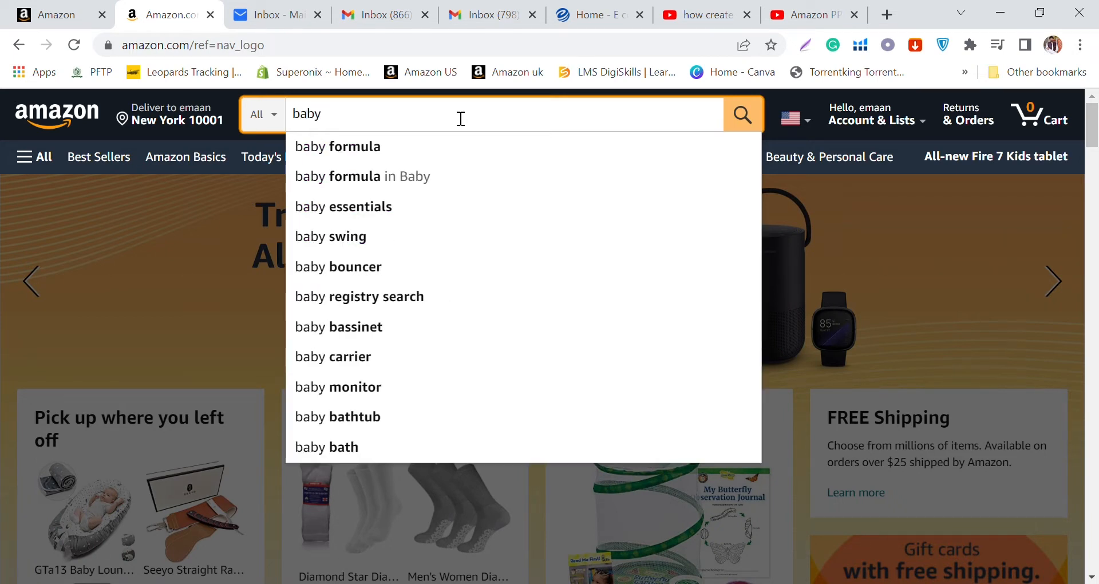
pyautogui.write(' lo')
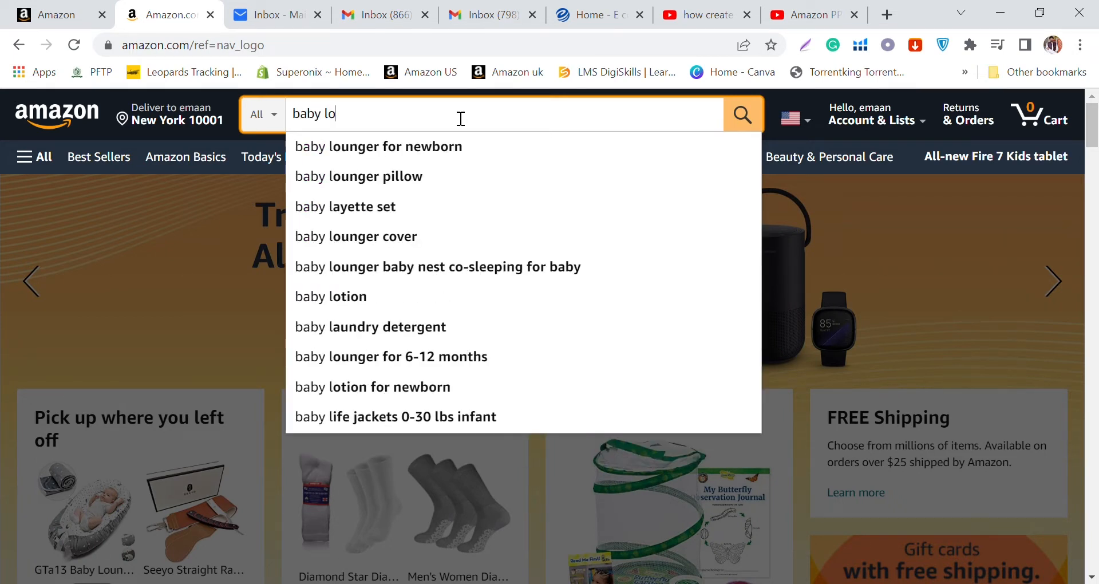
pyautogui.write('ungers')
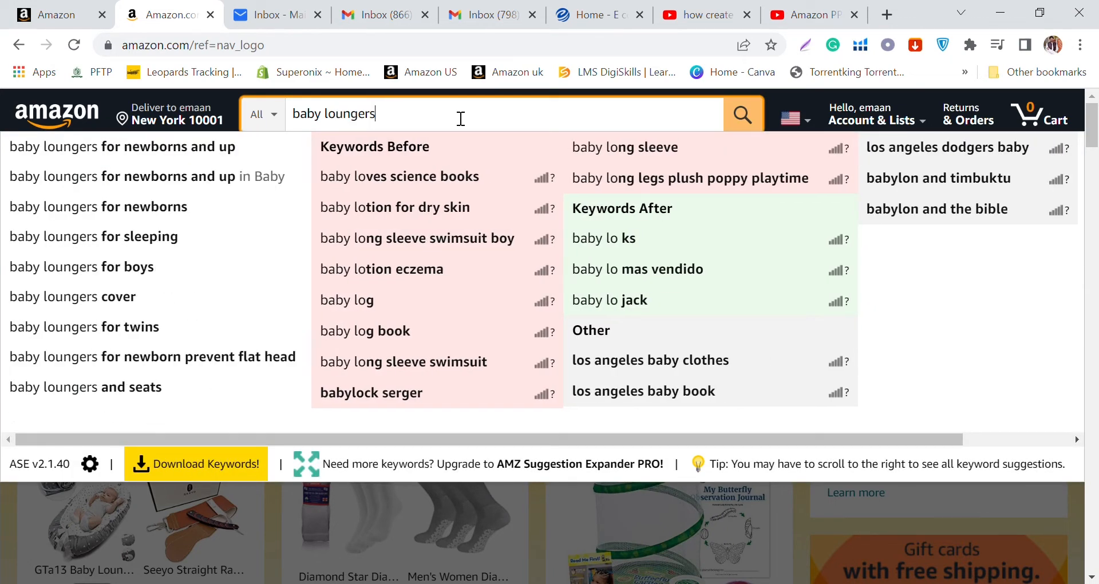
pyautogui.press('Return')
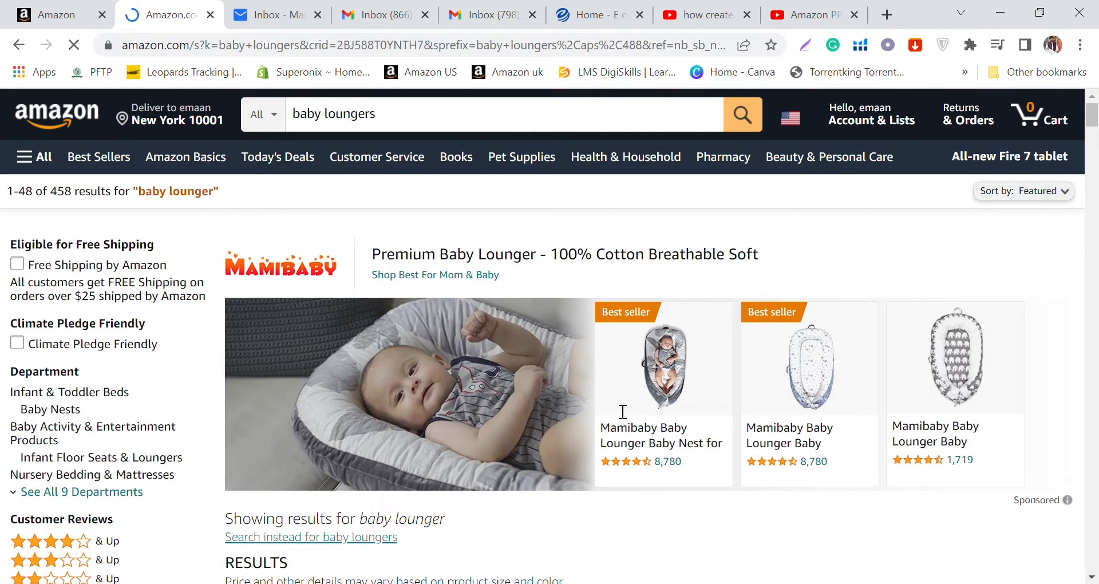
pyautogui.scroll(-5, 623, 411)
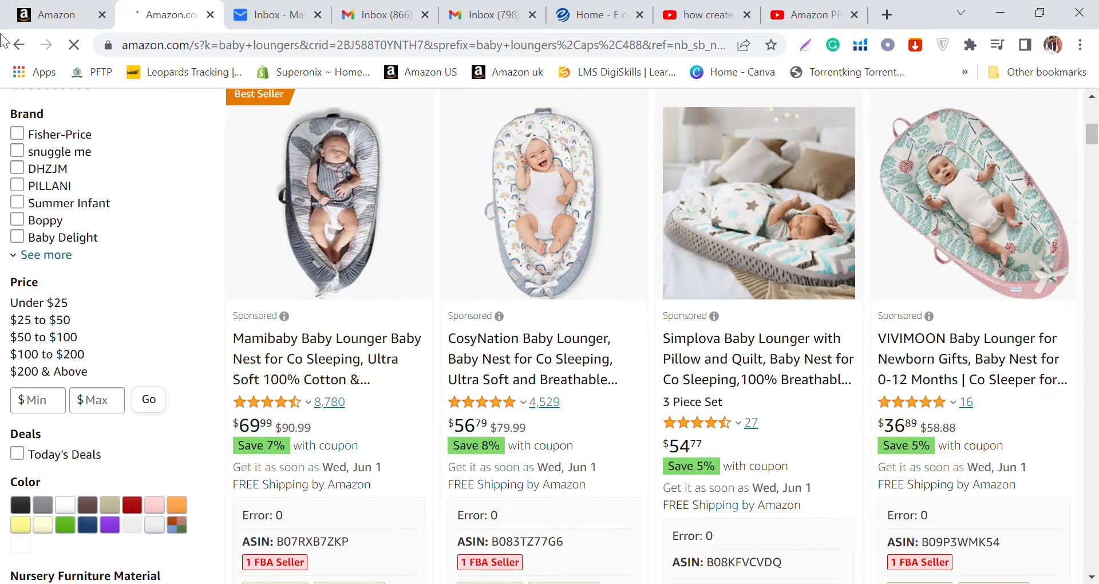
# Step: Switch to Seller Central, open Campaign Manager and start creating a new advertising campaign
pyautogui.click(58, 7)
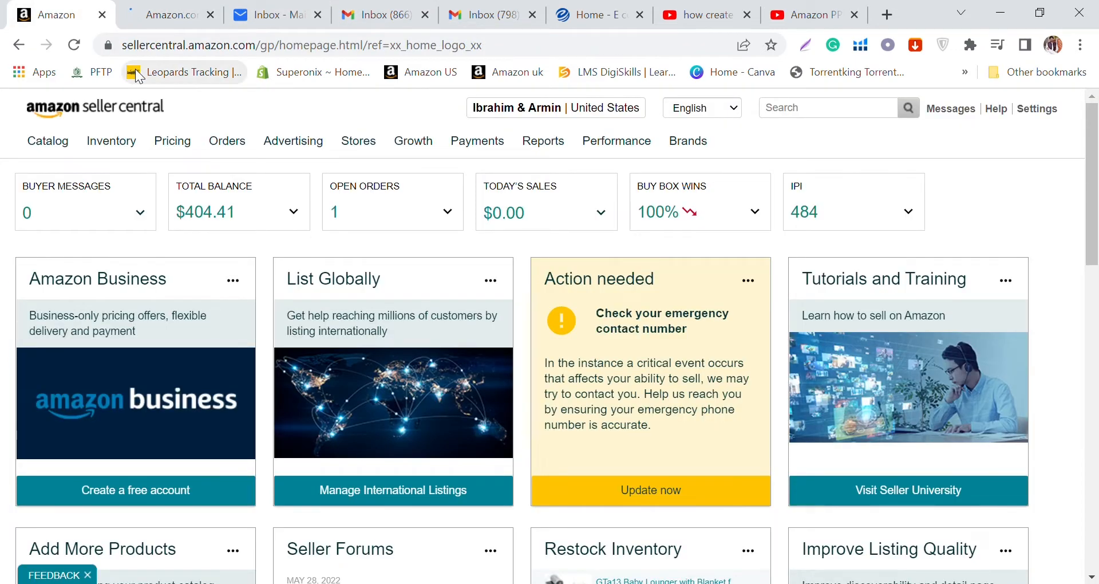
pyautogui.moveTo(295, 140)
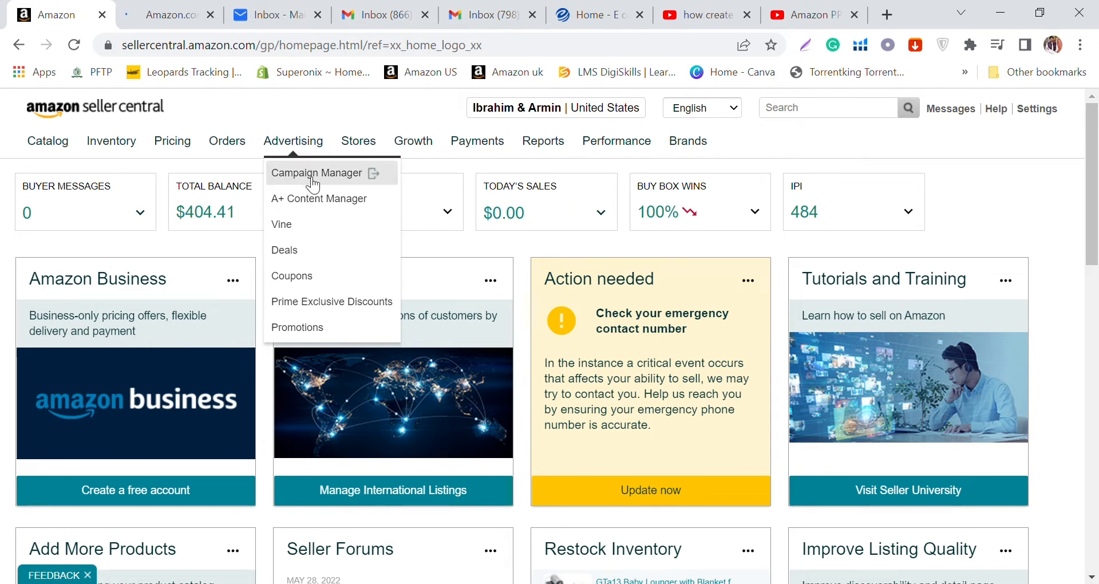
pyautogui.click(344, 173)
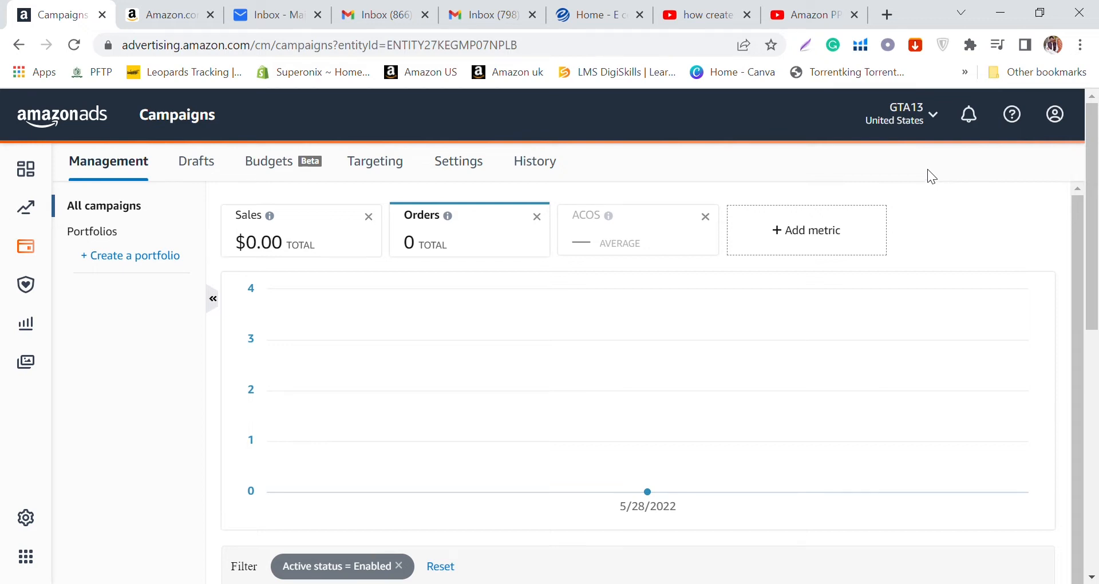
pyautogui.scroll(-2, 927, 170)
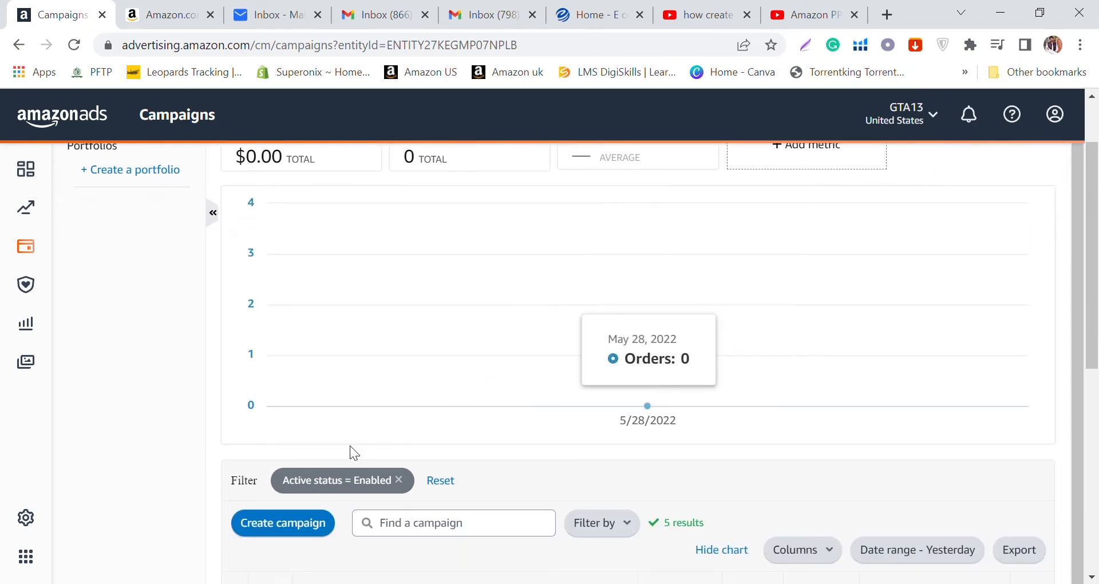
pyautogui.click(264, 533)
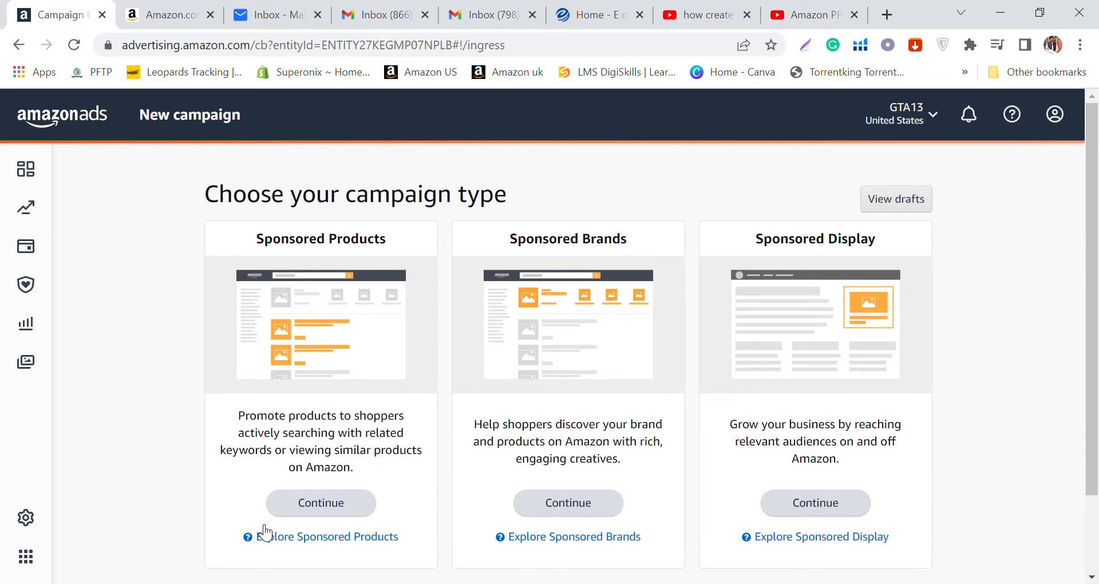
# Step: Compare the three campaign types with the brand banner and sponsored listings in the baby lounger search results
pyautogui.click(164, 13)
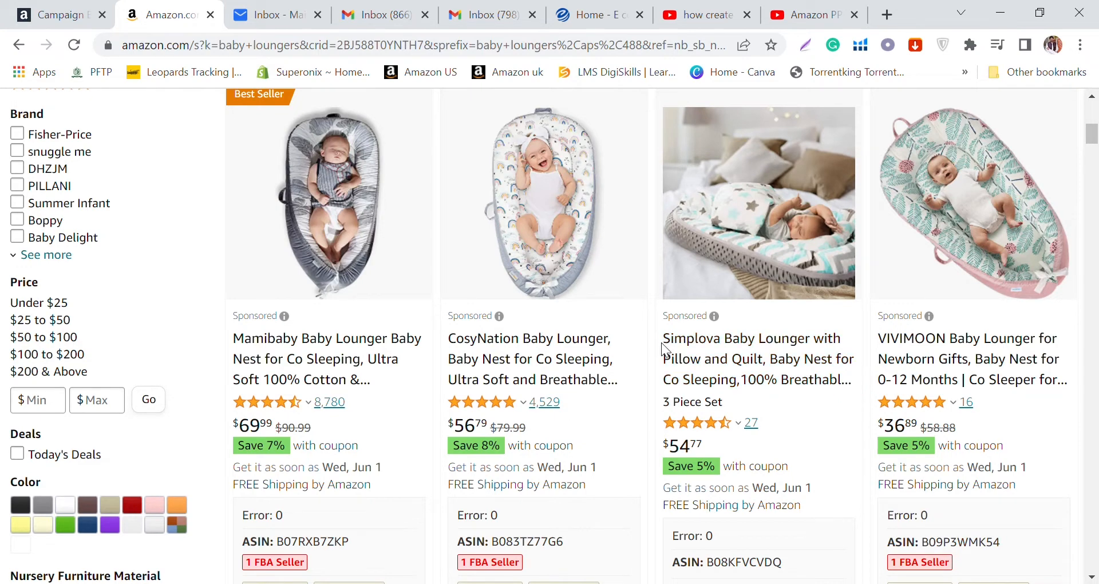
pyautogui.click(63, 14)
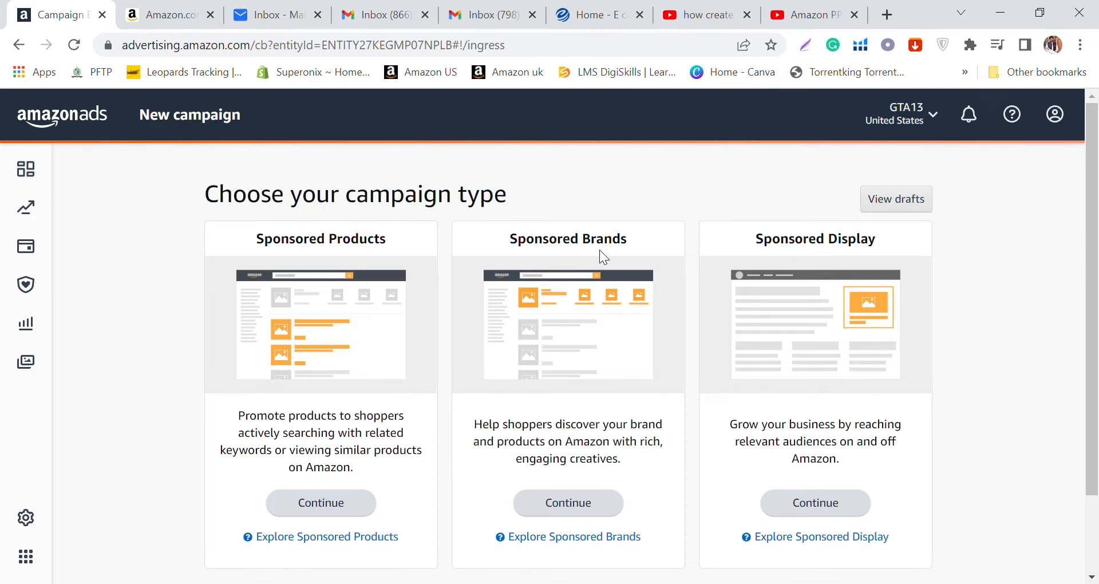
pyautogui.click(172, 9)
pyautogui.scroll(12, 424, 269)
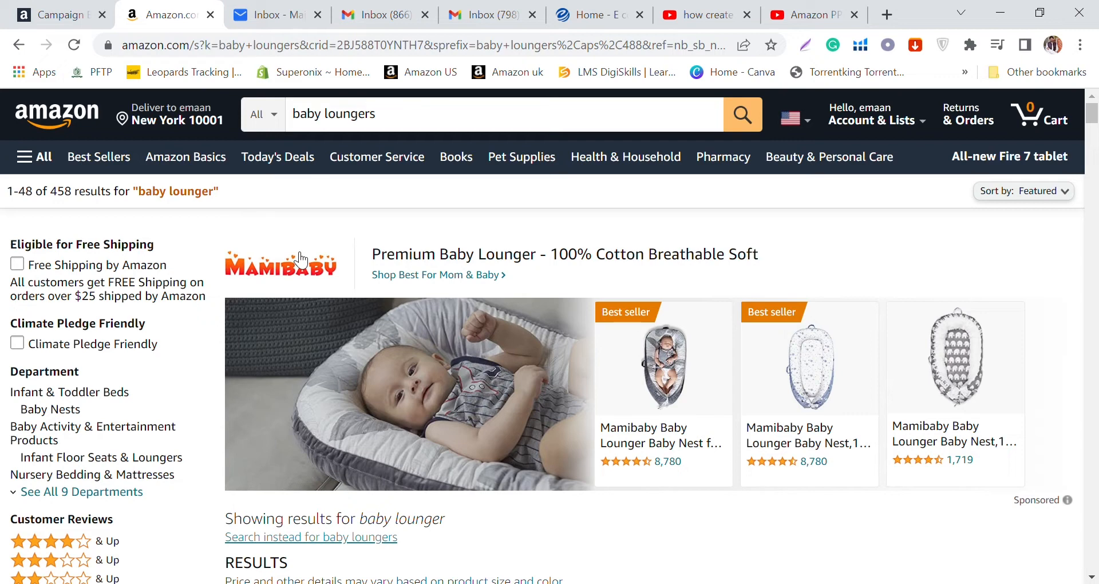
pyautogui.click(4, 7)
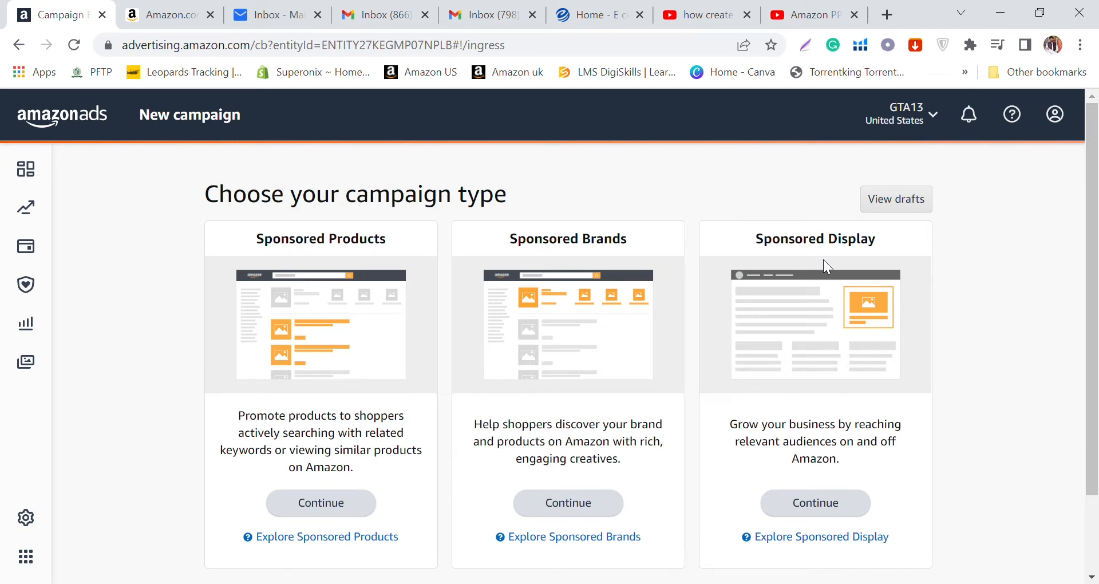
pyautogui.click(166, 15)
pyautogui.scroll(-6, 637, 190)
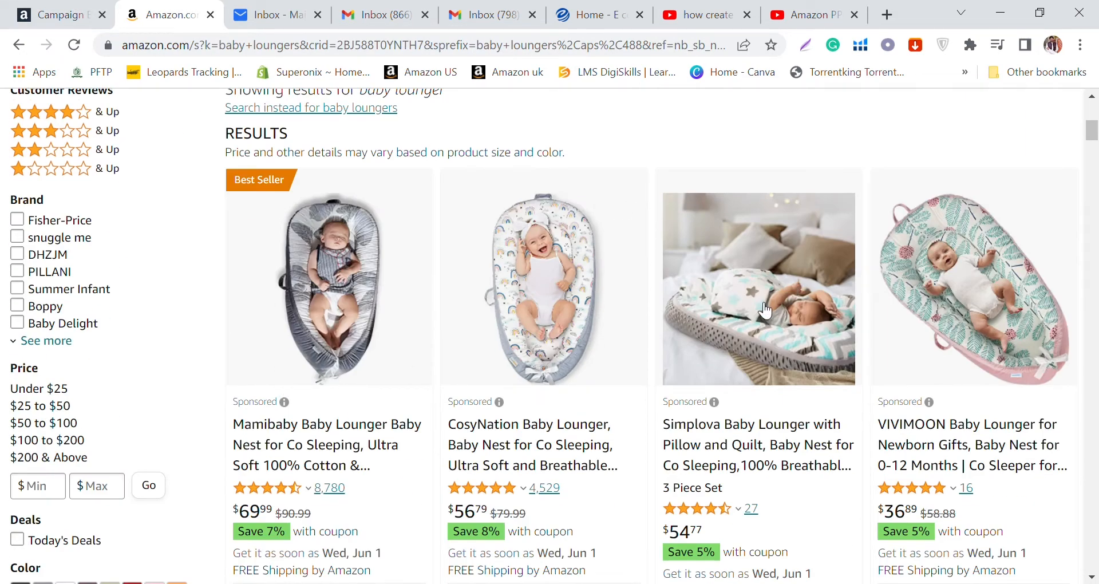
pyautogui.scroll(-10, 895, 312)
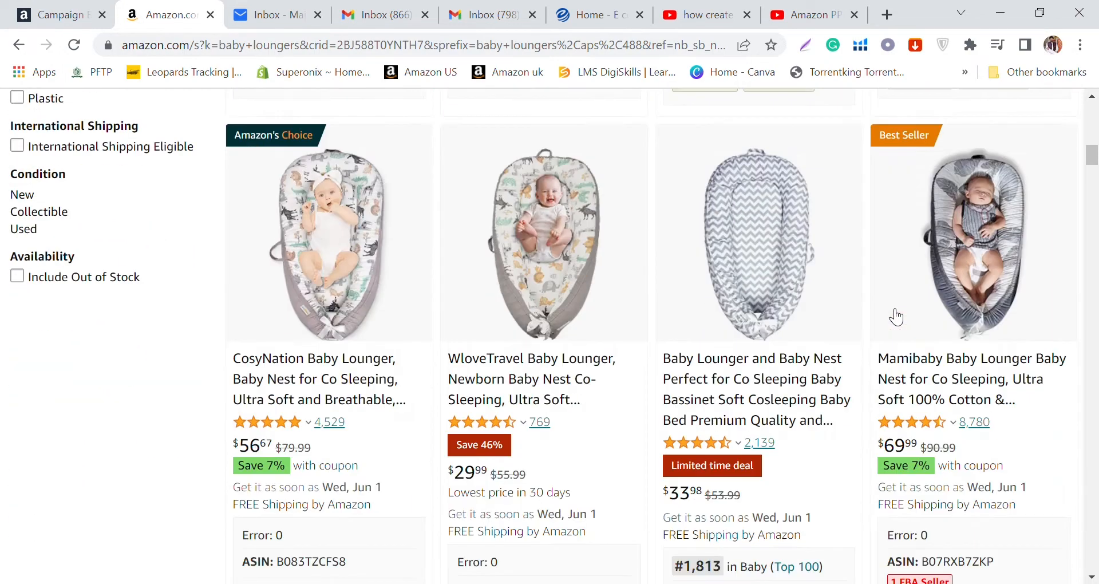
# Step: Open the CosyNation Baby Lounger marked Amazon's Choice and examine where sponsored ads are placed on its product page
pyautogui.click(285, 378)
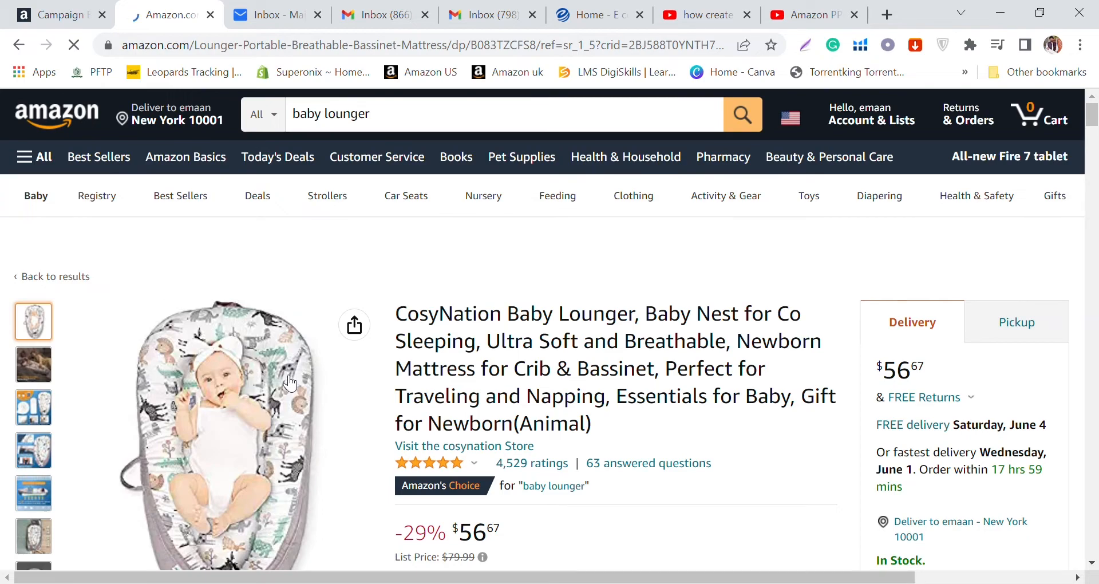
pyautogui.scroll(-3, 381, 325)
pyautogui.scroll(3, 382, 325)
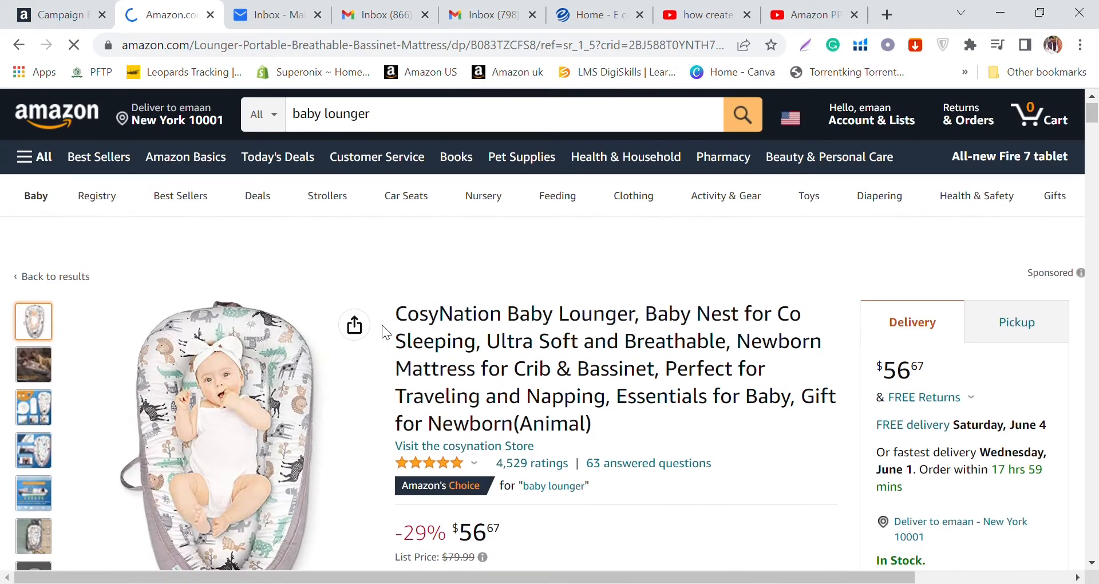
pyautogui.scroll(-13, 382, 324)
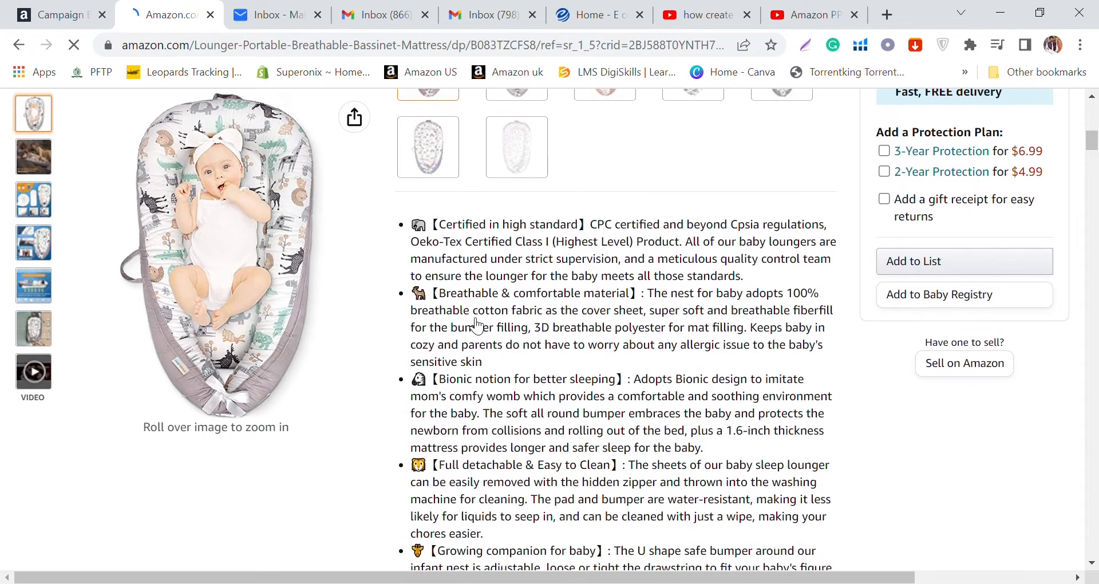
pyautogui.scroll(-13, 476, 326)
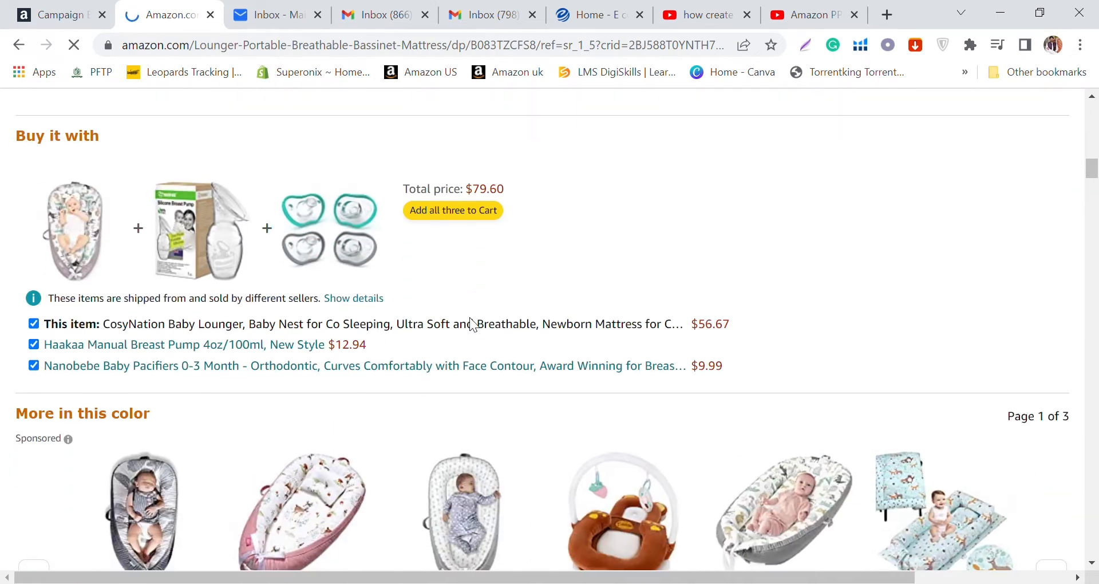
pyautogui.scroll(-5, 473, 324)
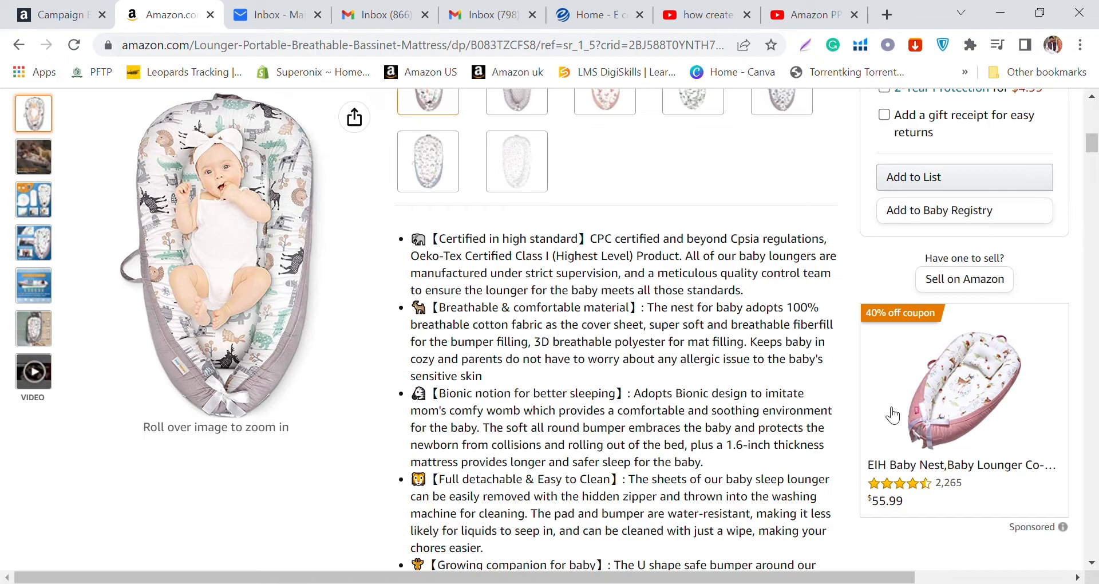
pyautogui.scroll(-20, 575, 260)
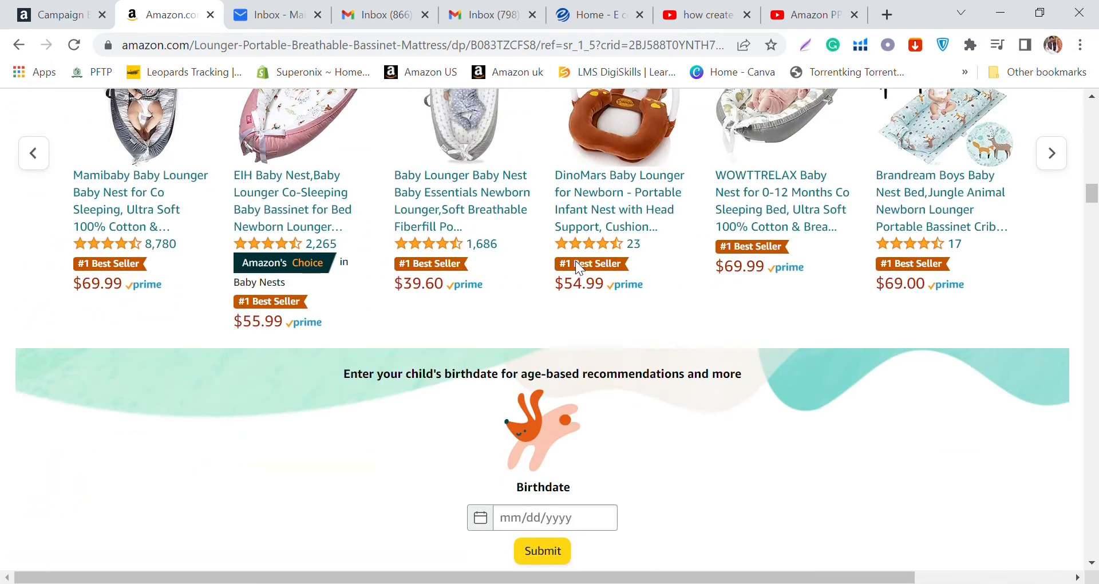
pyautogui.scroll(-5, 576, 260)
pyautogui.scroll(20, 576, 260)
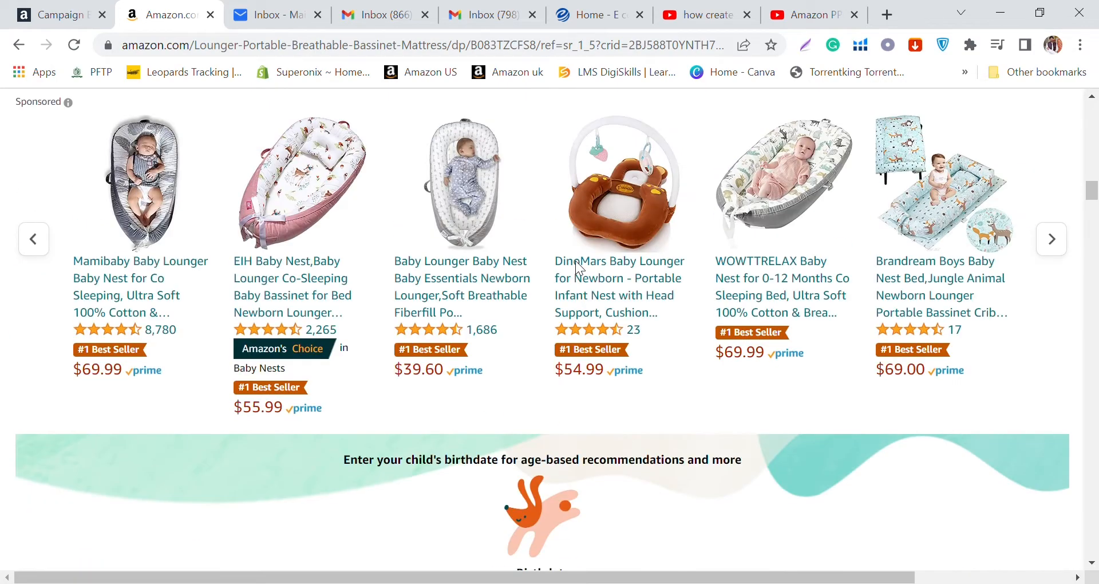
pyautogui.scroll(7, 573, 274)
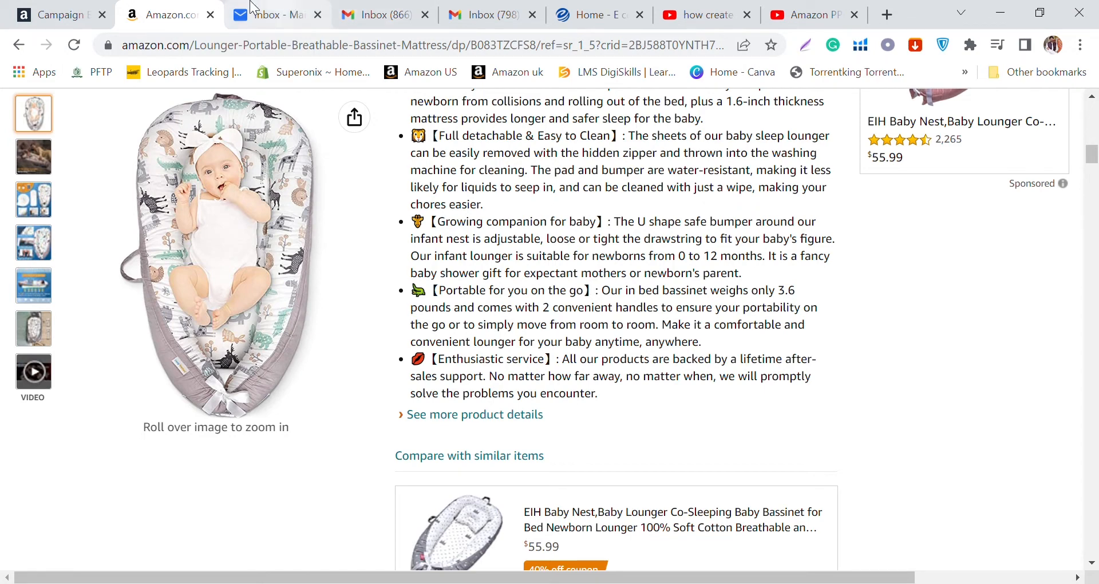
# Step: Return to the new campaign page in Amazon Ads and choose Sponsored Products as the campaign type
pyautogui.click(53, 8)
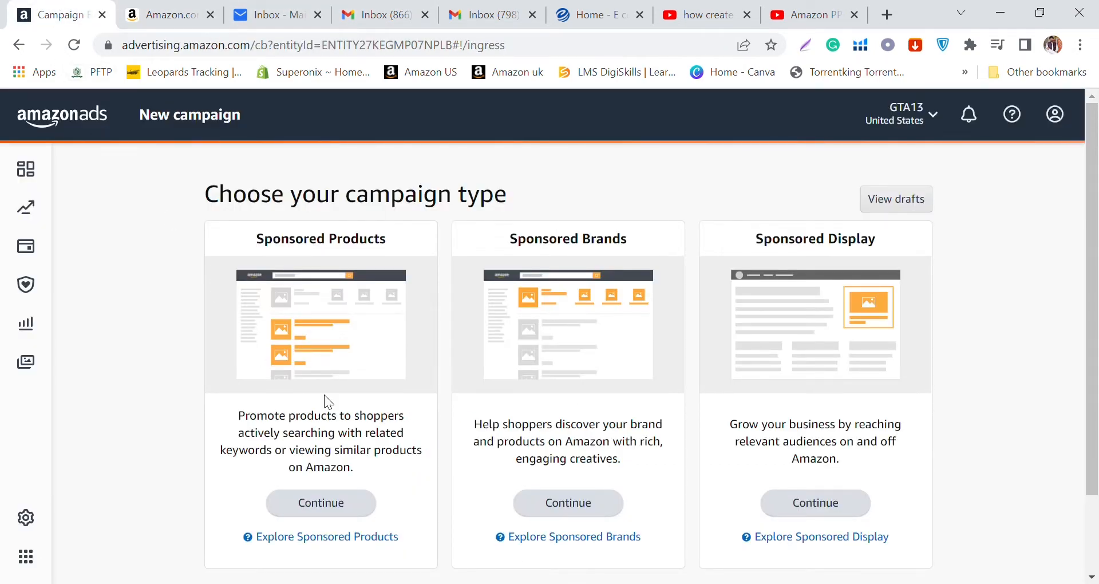
pyautogui.scroll(-2, 331, 438)
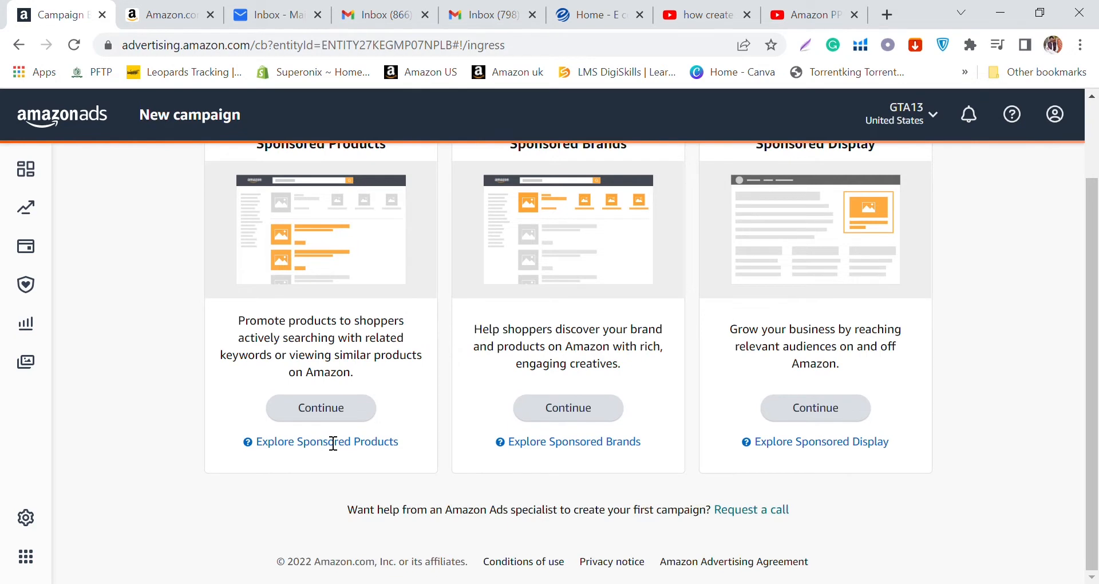
pyautogui.click(331, 409)
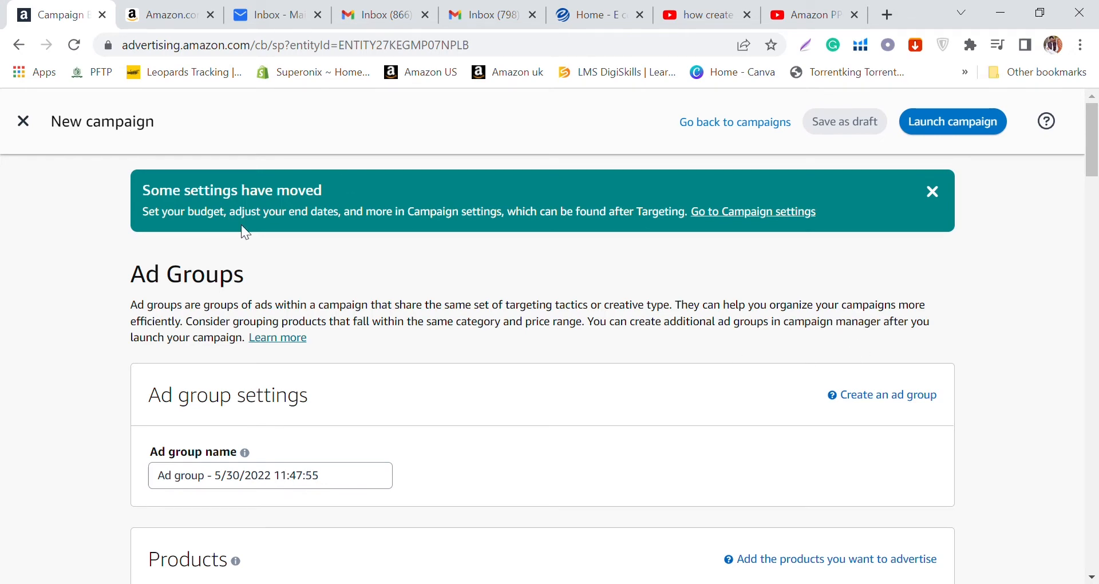
# Step: Rename the campaign by replacing the word "Campaign" before the date and time with "Baby loungers Auto"
pyautogui.scroll(-15, 241, 226)
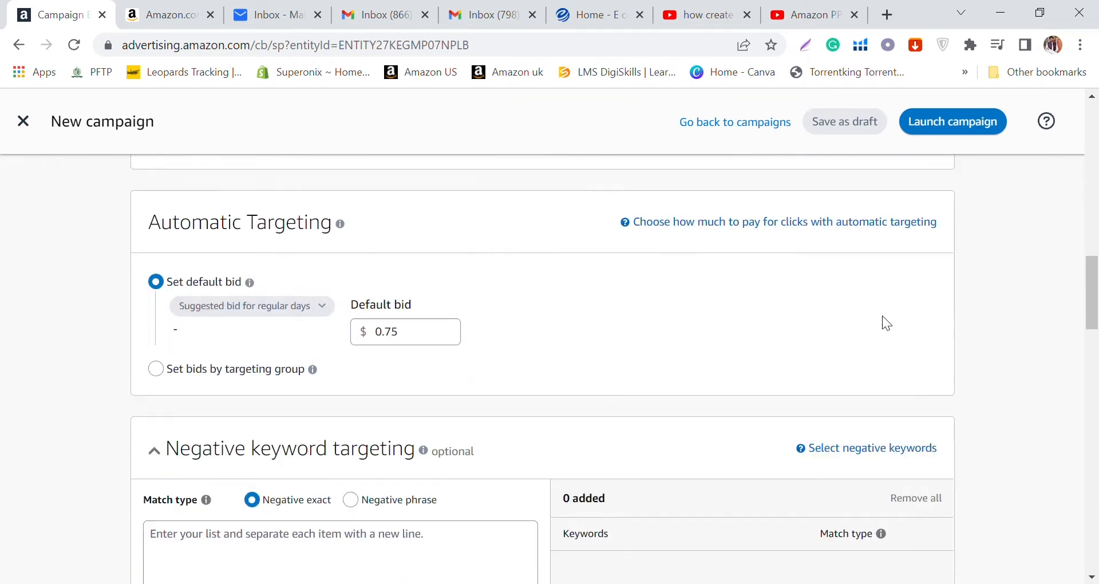
pyautogui.scroll(-10, 876, 310)
pyautogui.scroll(-5, 550, 280)
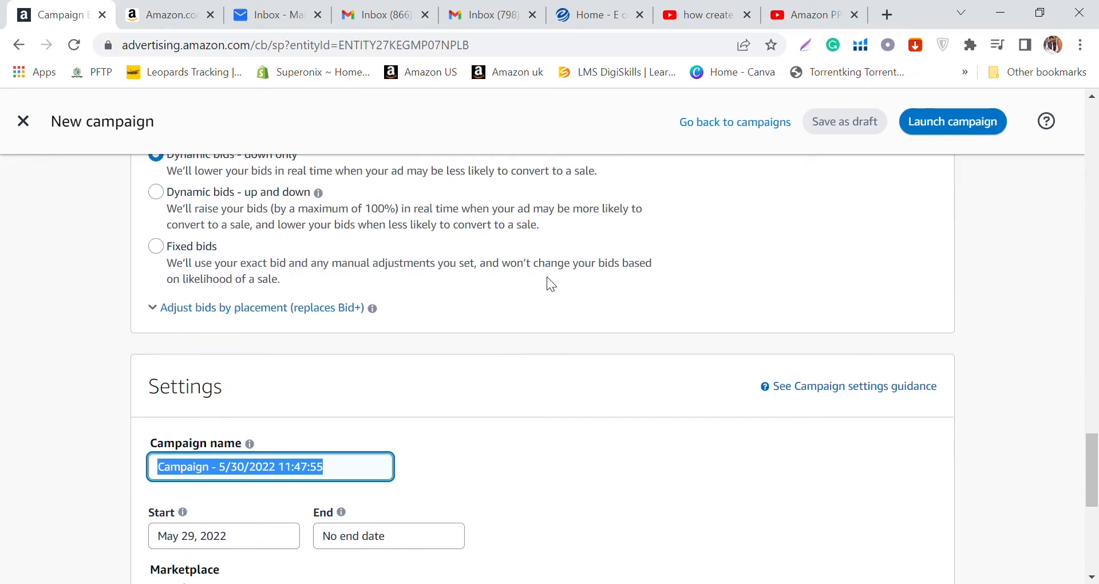
pyautogui.scroll(-6, 547, 281)
pyautogui.scroll(3, 347, 238)
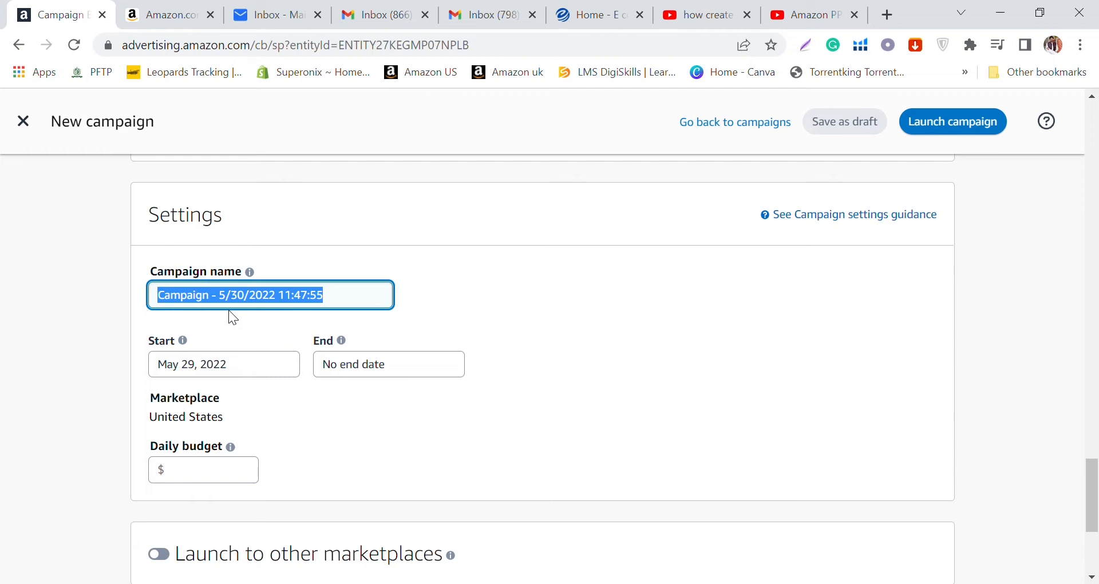
pyautogui.click(229, 309)
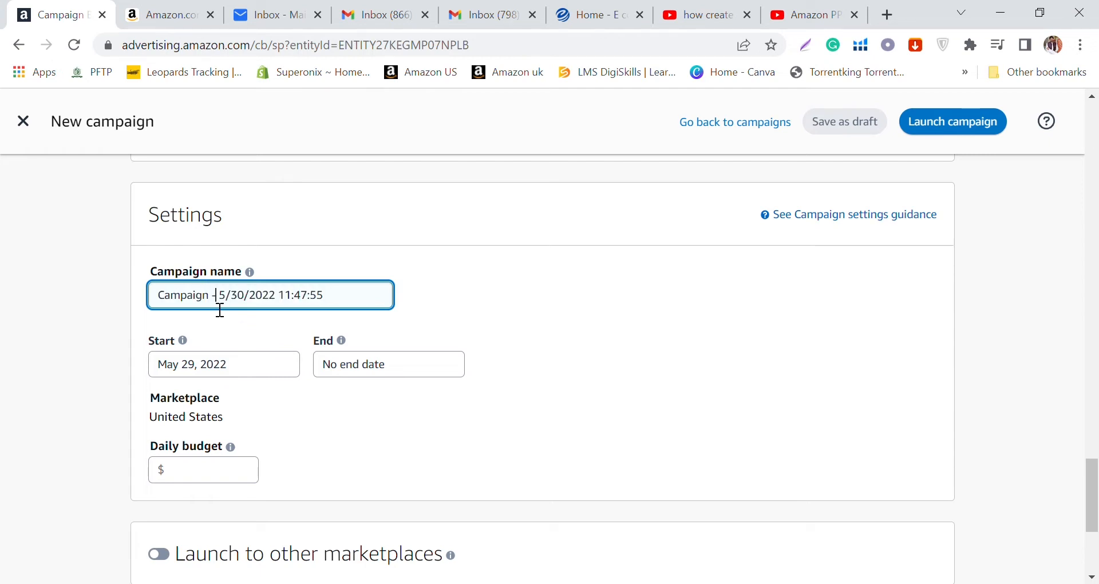
pyautogui.moveTo(213, 295); pyautogui.dragTo(128, 288)
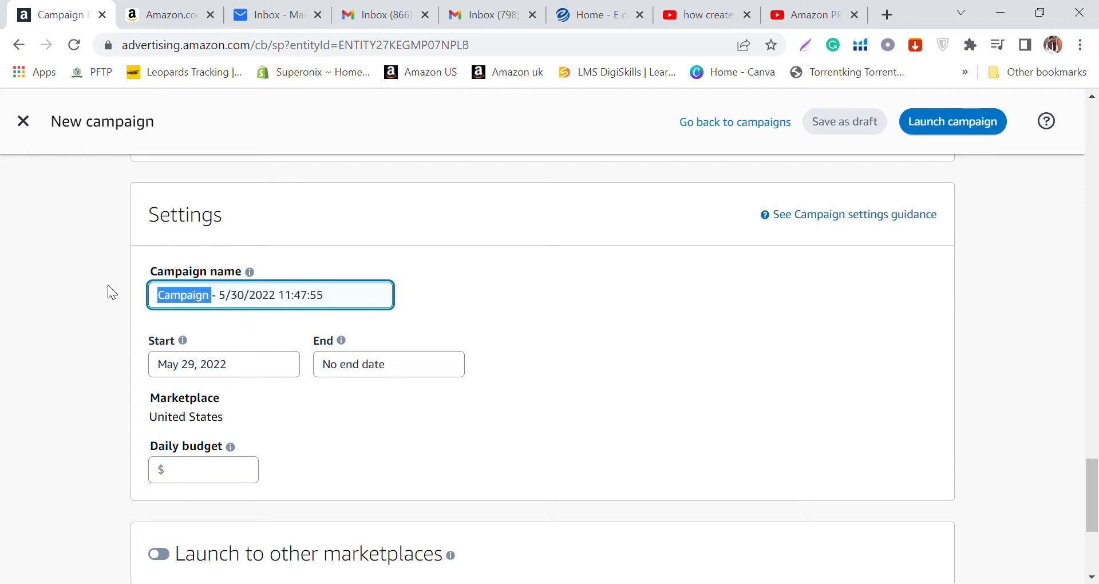
pyautogui.press('BackSpace')
pyautogui.write('Bab')
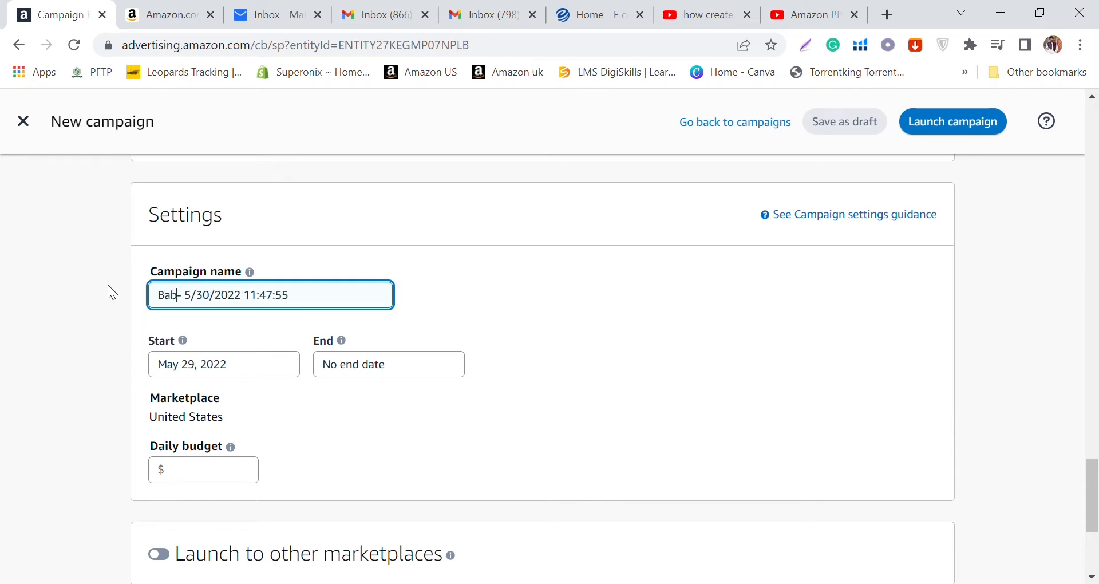
pyautogui.write('y loungers ')
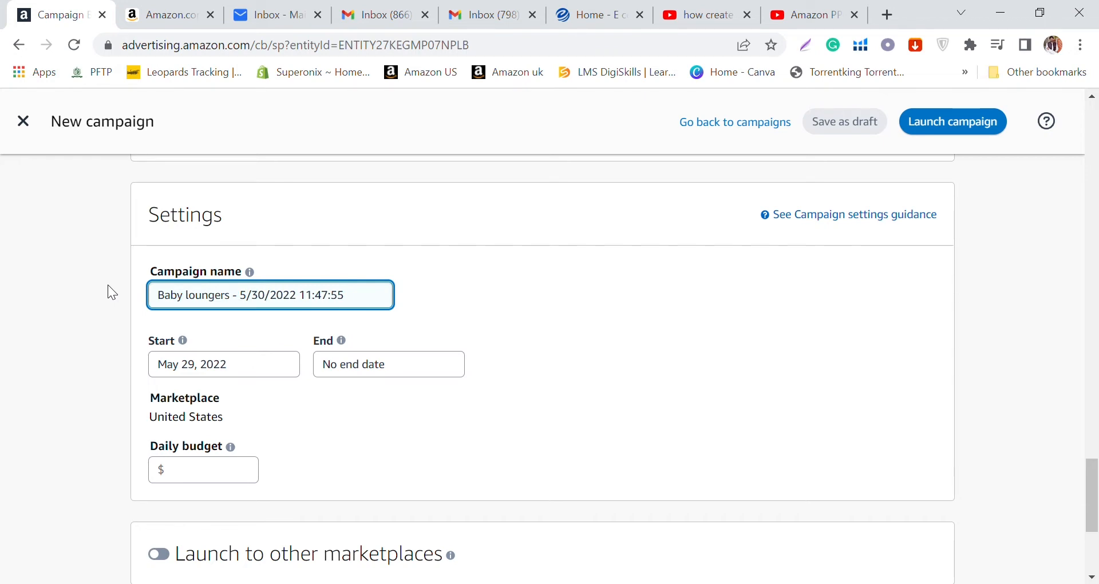
pyautogui.write(' A')
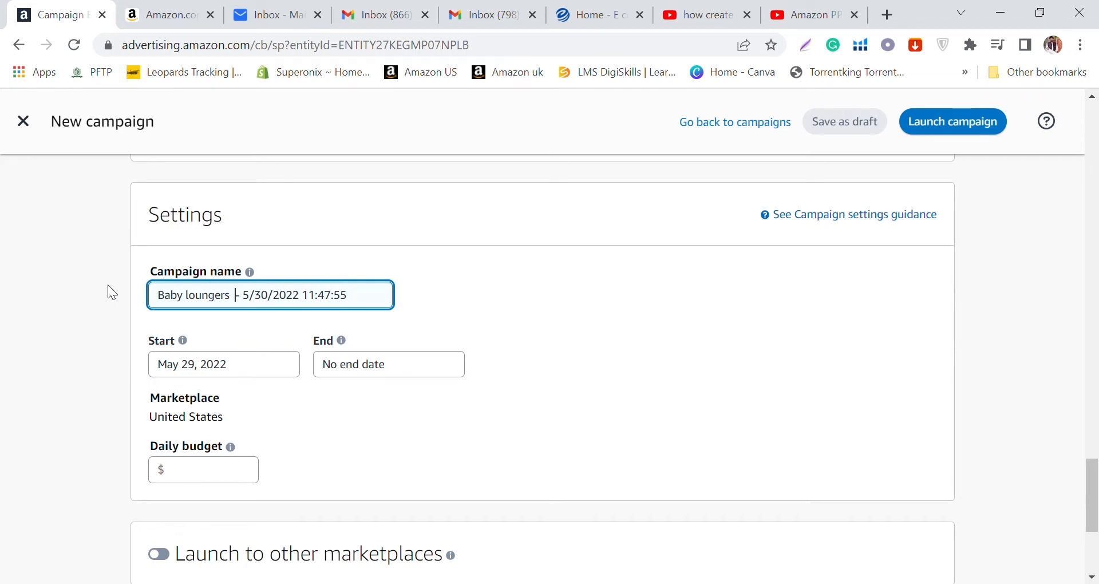
pyautogui.write('uto')
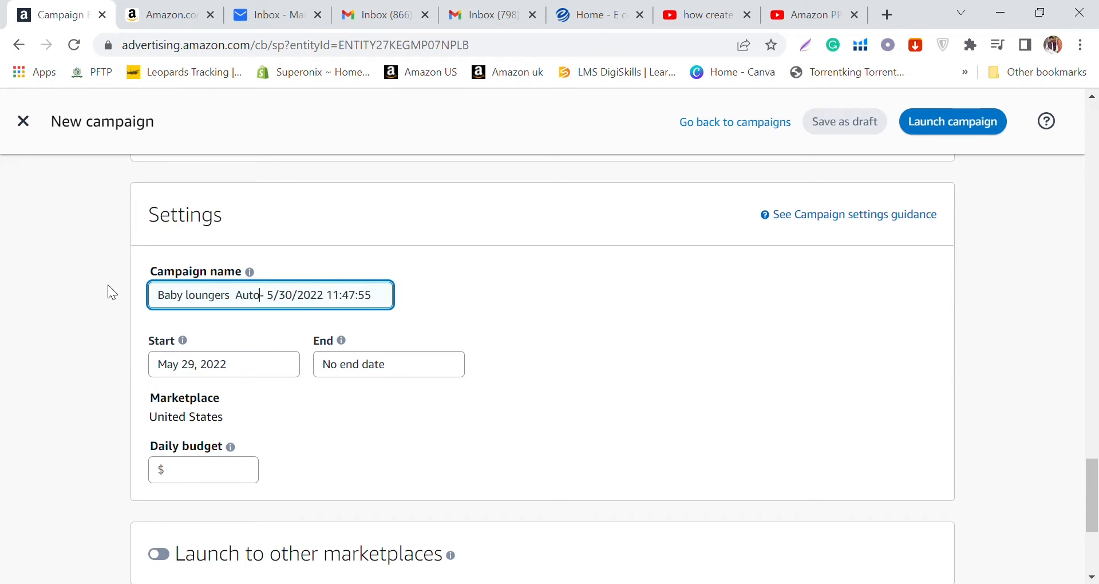
# Step: Examine the start and end date calendars in the campaign settings without choosing other dates
pyautogui.click(249, 365)
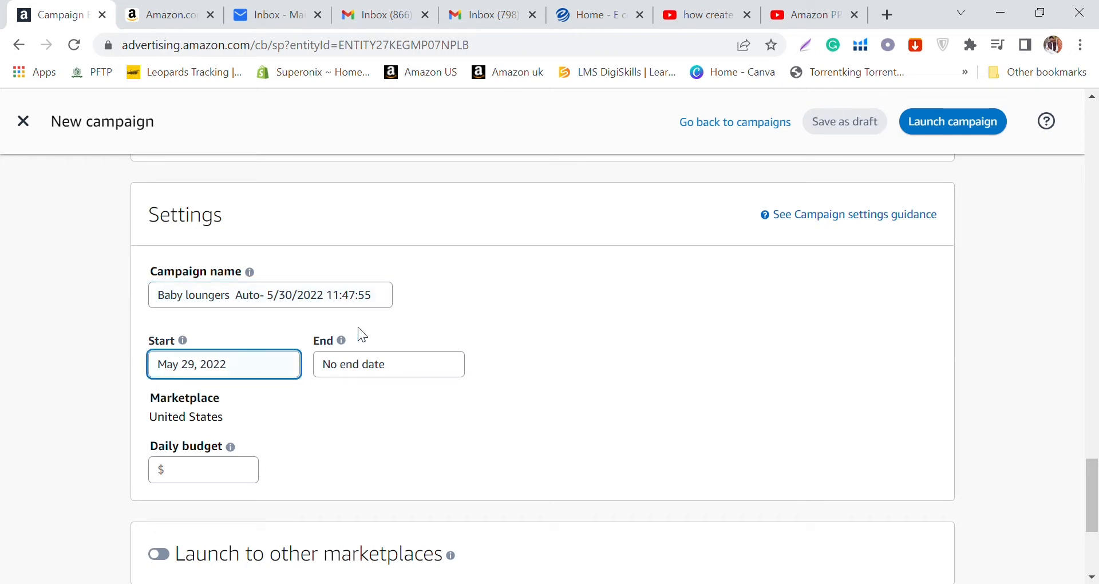
pyautogui.click(231, 366)
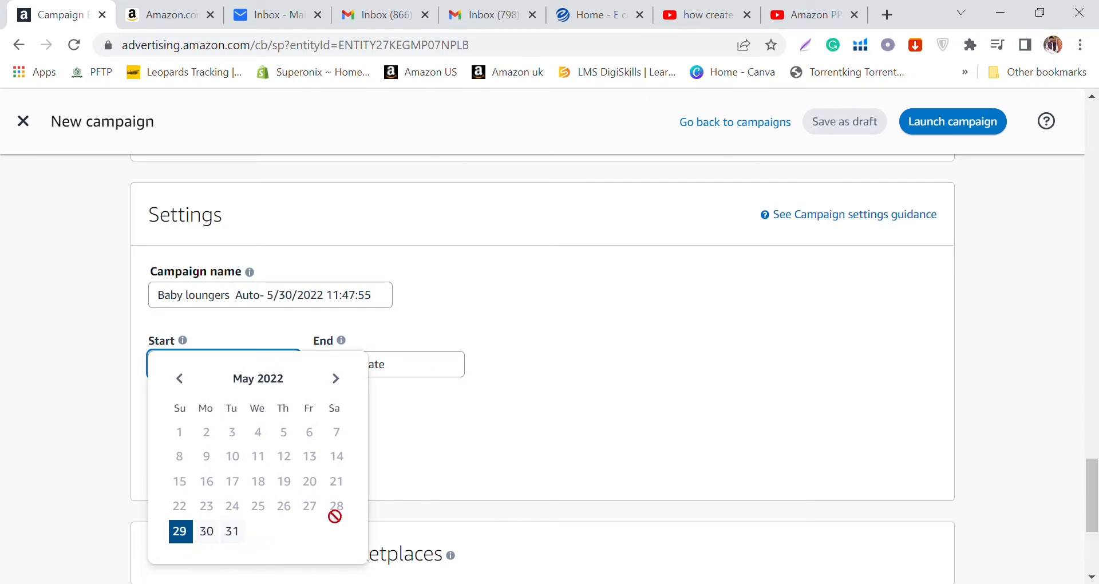
pyautogui.click(577, 442)
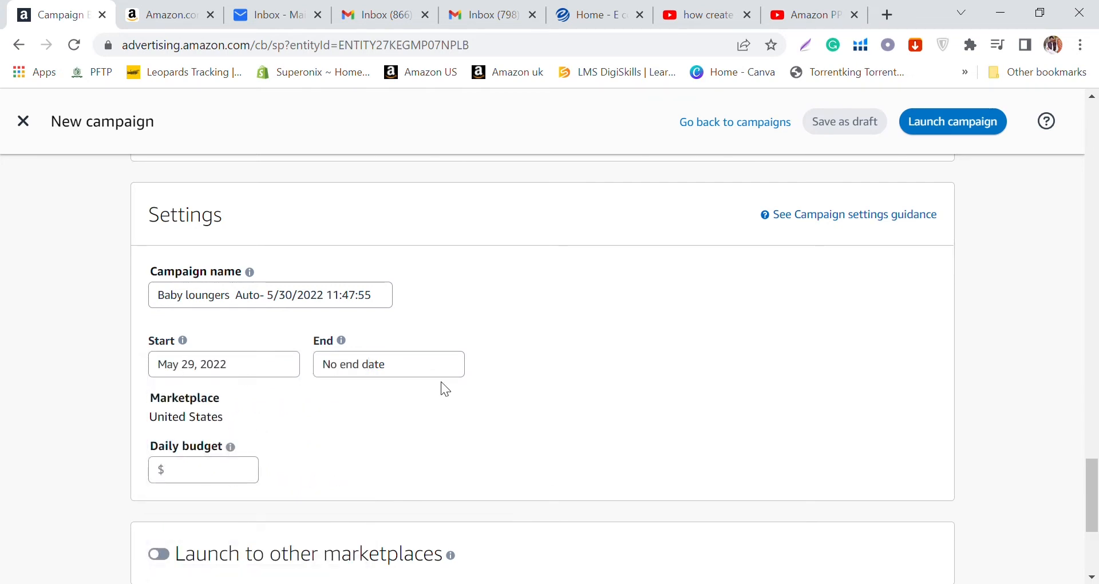
pyautogui.moveTo(313, 356); pyautogui.dragTo(412, 375)
pyautogui.click(444, 365)
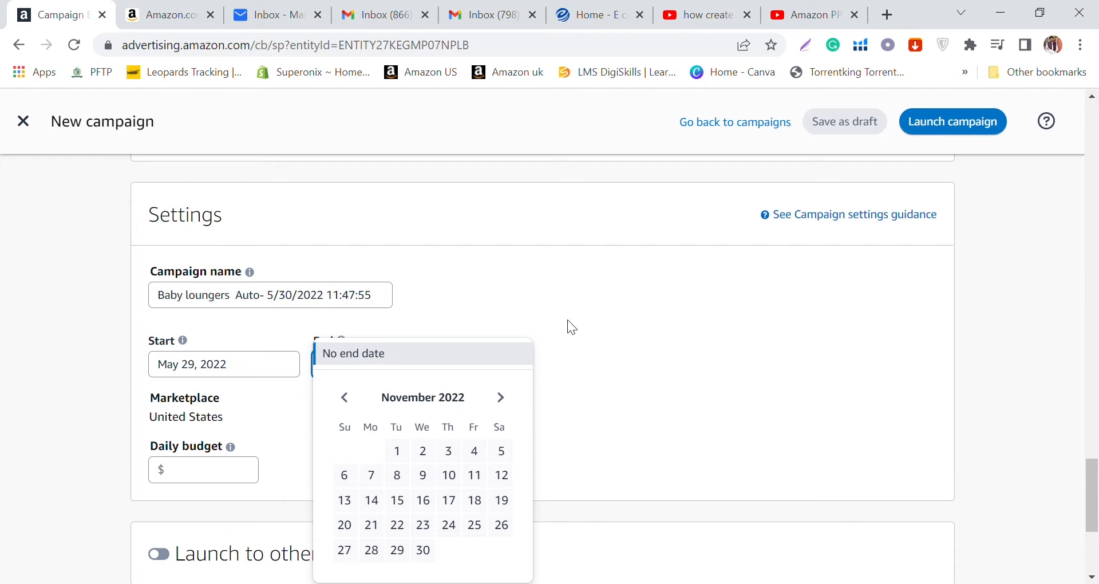
pyautogui.click(655, 317)
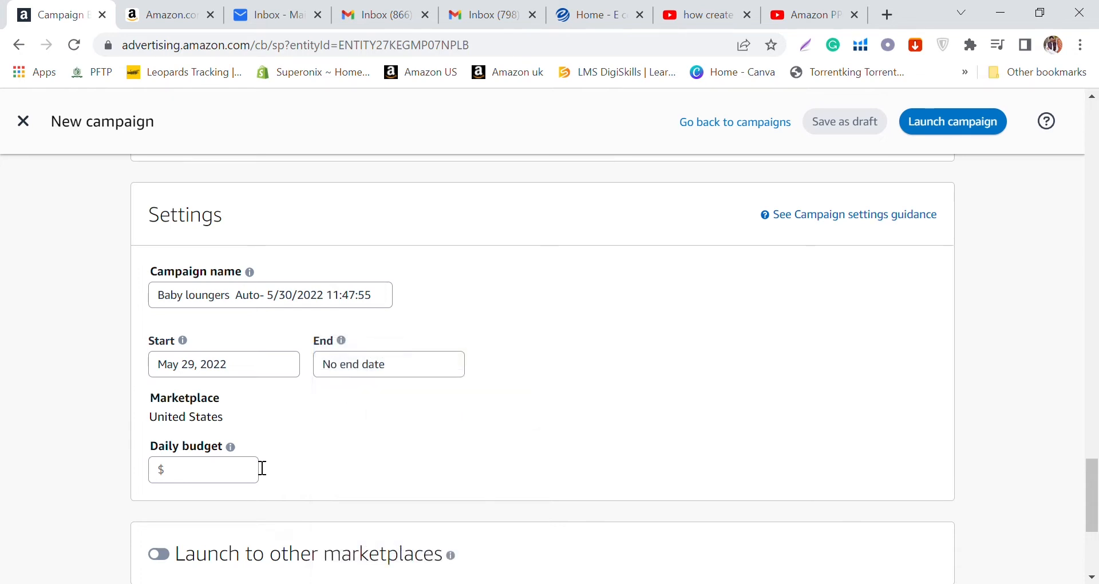
# Step: Switch to Amazon, return to the baby lounger search results and examine the sponsored listings
pyautogui.click(224, 487)
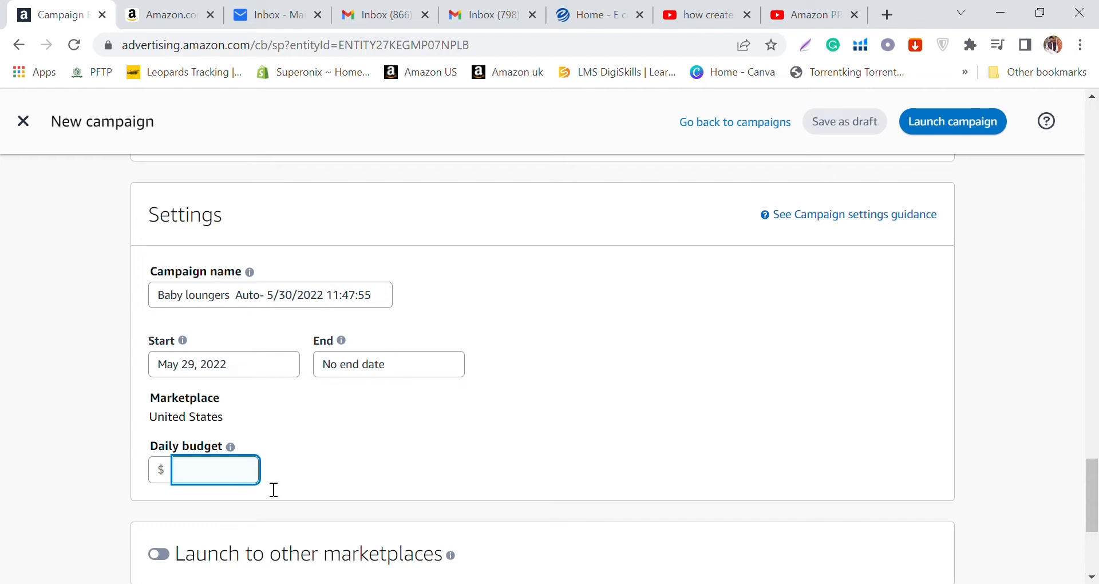
pyautogui.click(184, 6)
pyautogui.click(18, 48)
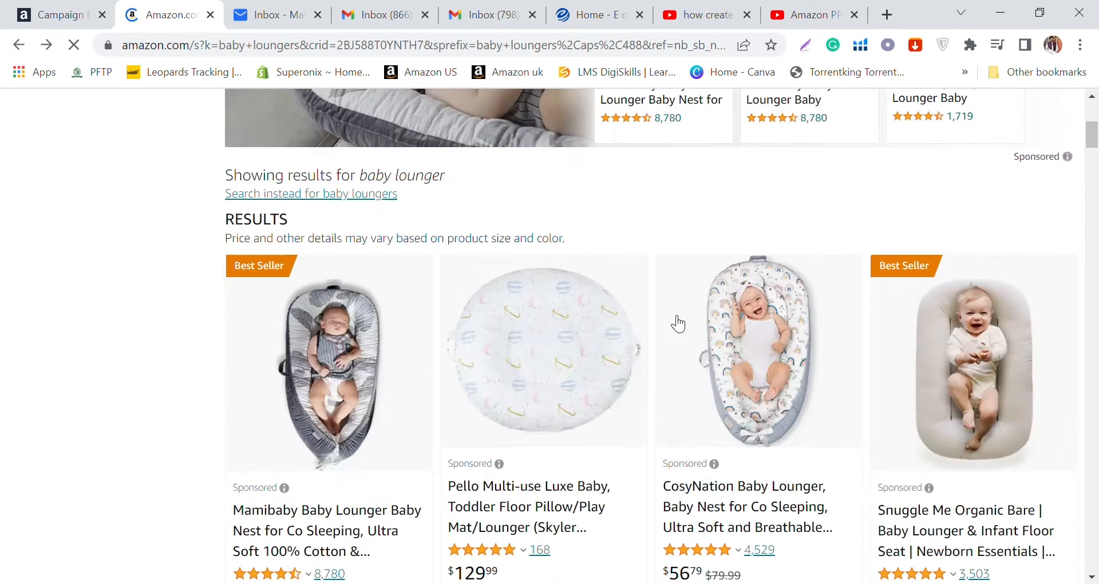
pyautogui.scroll(-1, 494, 418)
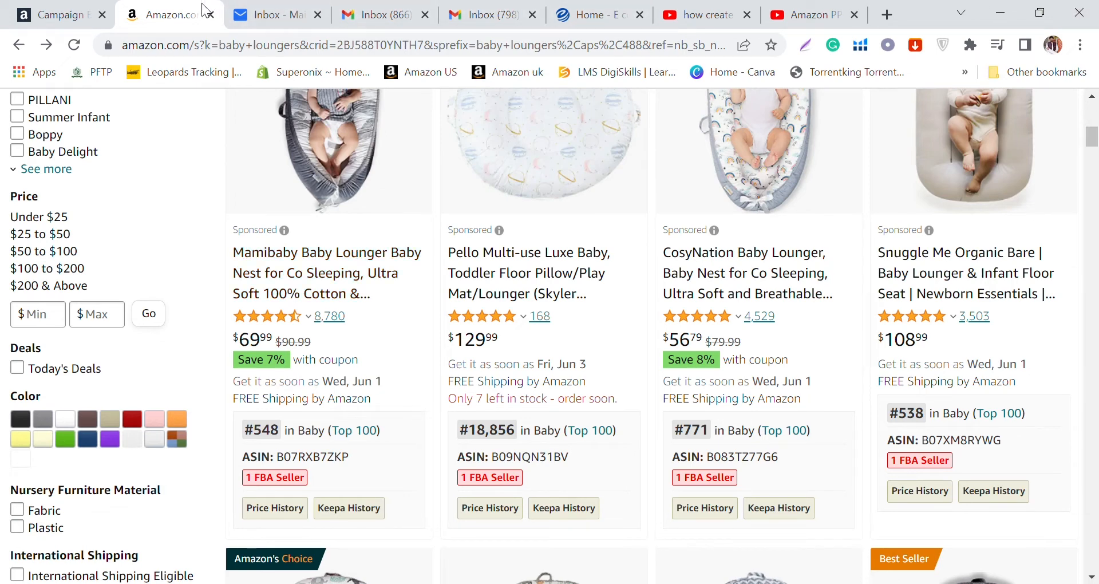
# Step: Return to the new campaign form in Amazon Ads and set the daily budget to $10.00
pyautogui.click(63, 8)
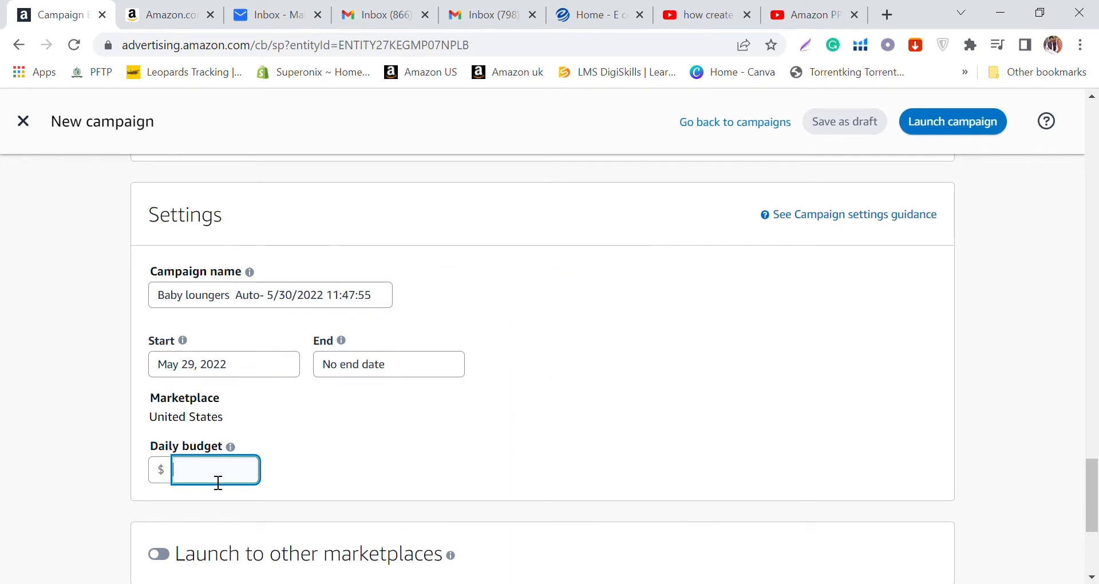
pyautogui.write('01')
pyautogui.press('BackSpace')
pyautogui.press('BackSpace')
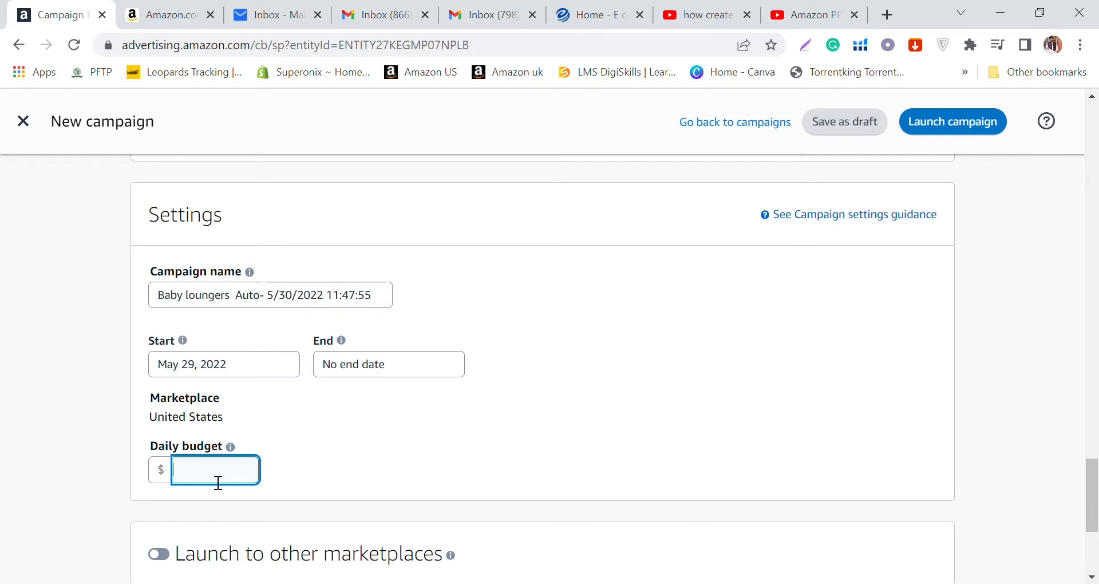
pyautogui.write('10')
pyautogui.click(596, 415)
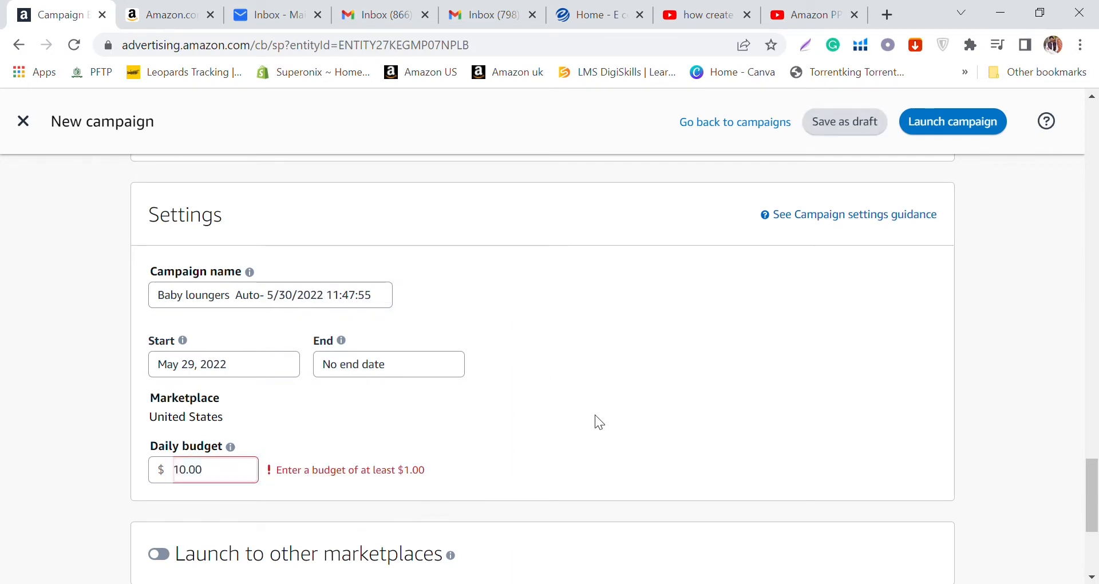
# Step: Rename the ad group by replacing "Ad group" before the date and time with "Red Baby lounger"
pyautogui.scroll(-3, 596, 414)
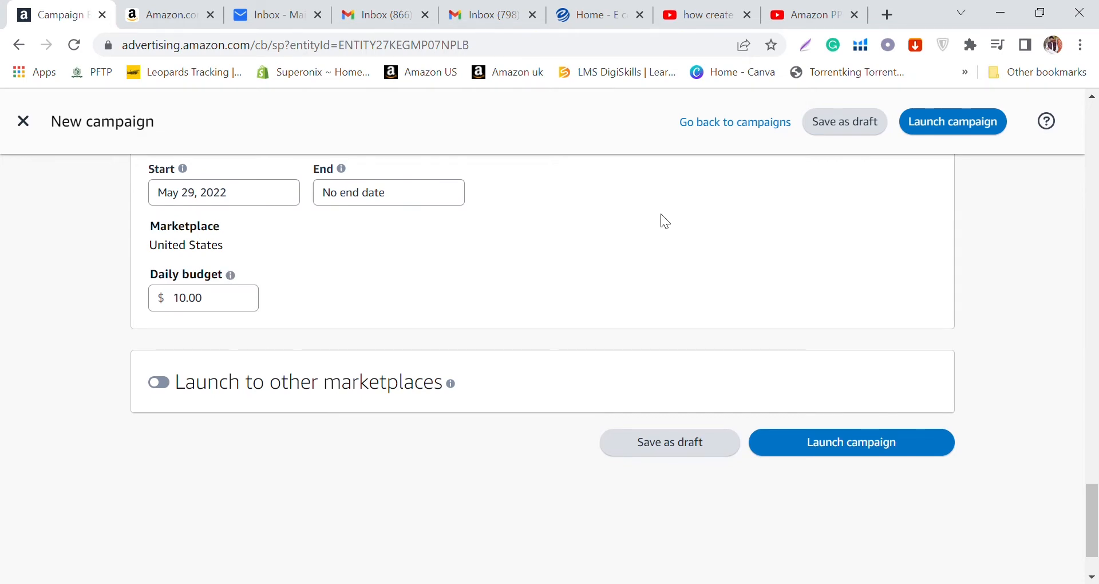
pyautogui.scroll(10, 547, 246)
pyautogui.scroll(15, 576, 298)
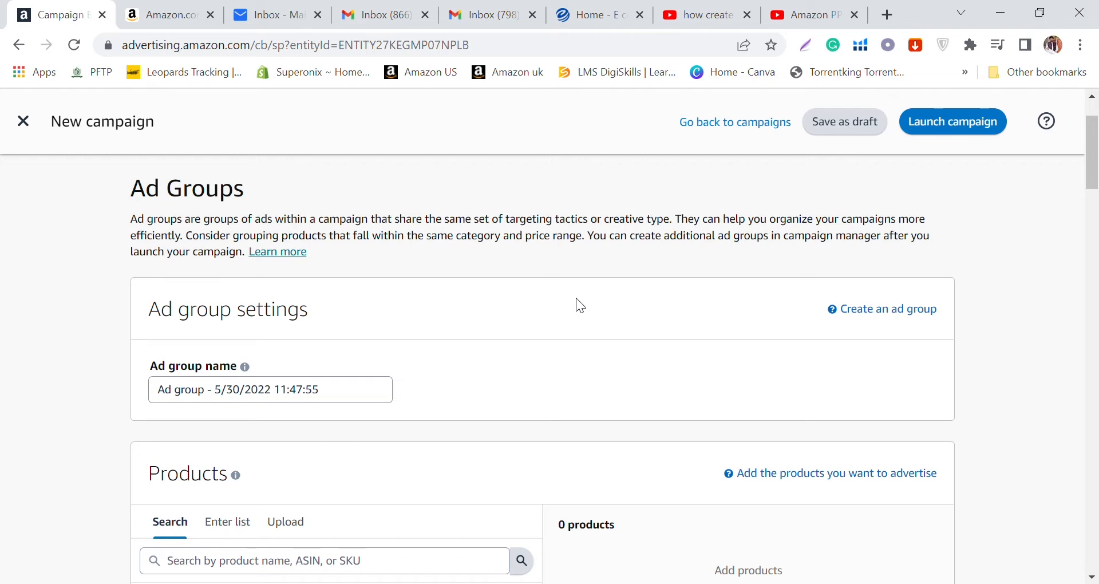
pyautogui.click(218, 395)
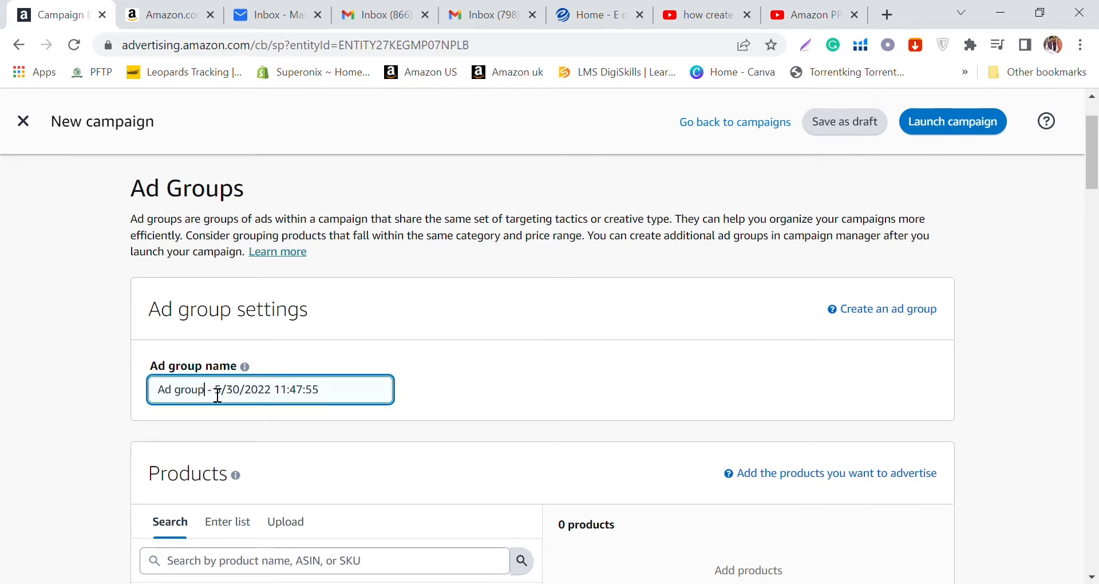
pyautogui.press('BackSpace')
pyautogui.press('BackSpace')
pyautogui.press('BackSpace')
pyautogui.press('BackSpace')
pyautogui.press('BackSpace')
pyautogui.press('BackSpace')
pyautogui.press('BackSpace')
pyautogui.press('BackSpace')
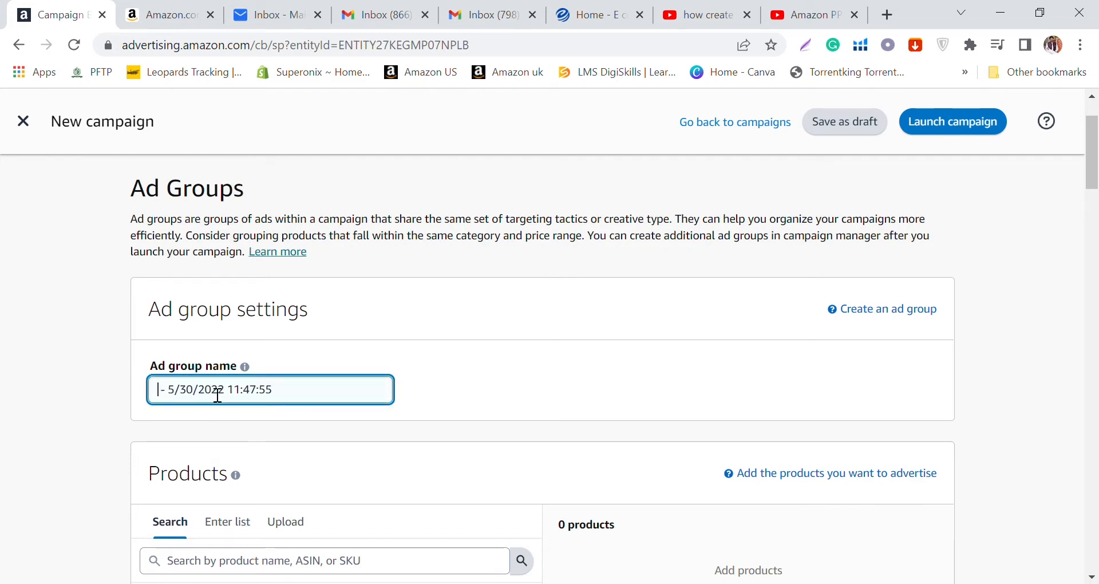
pyautogui.write('Red ')
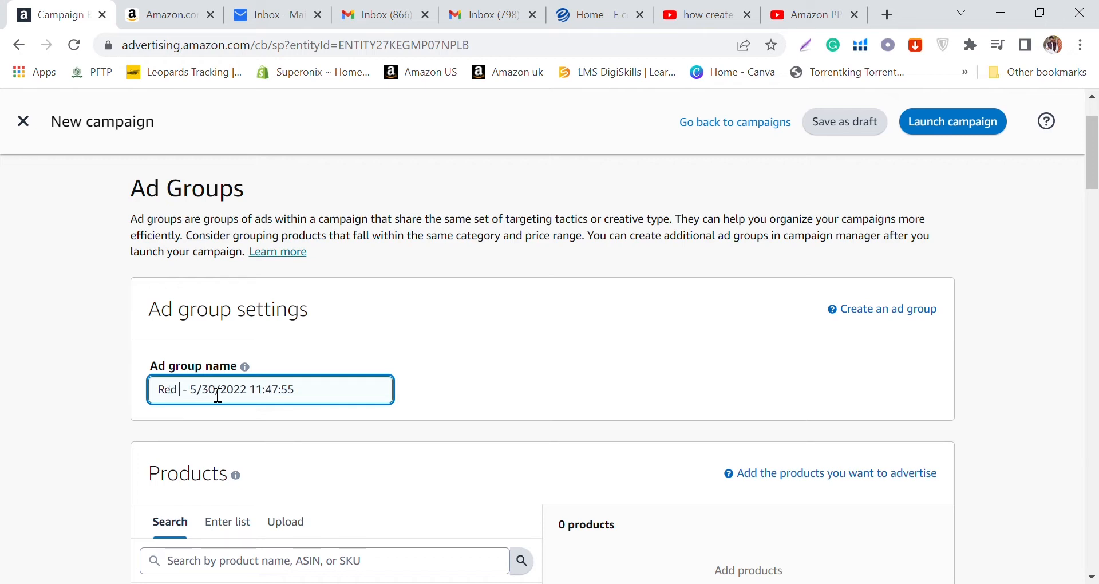
pyautogui.write('Baby ')
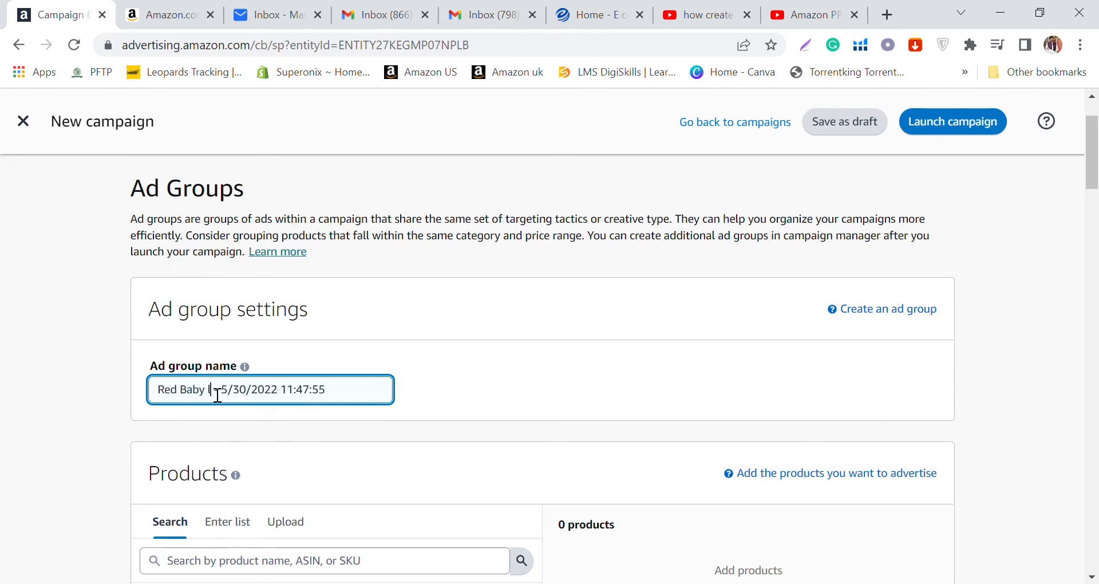
pyautogui.write('lounger')
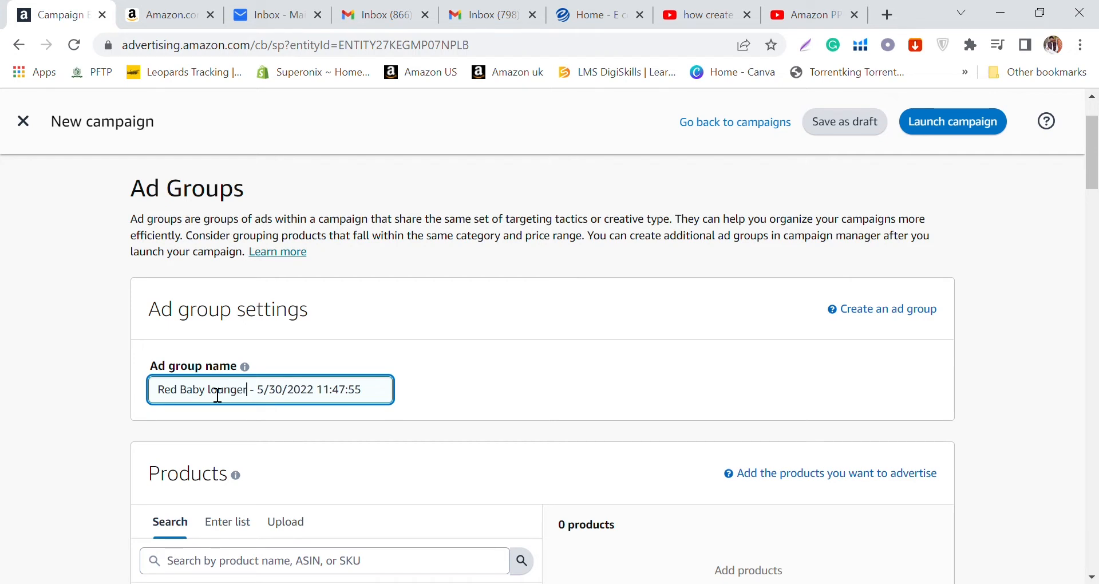
pyautogui.click(462, 397)
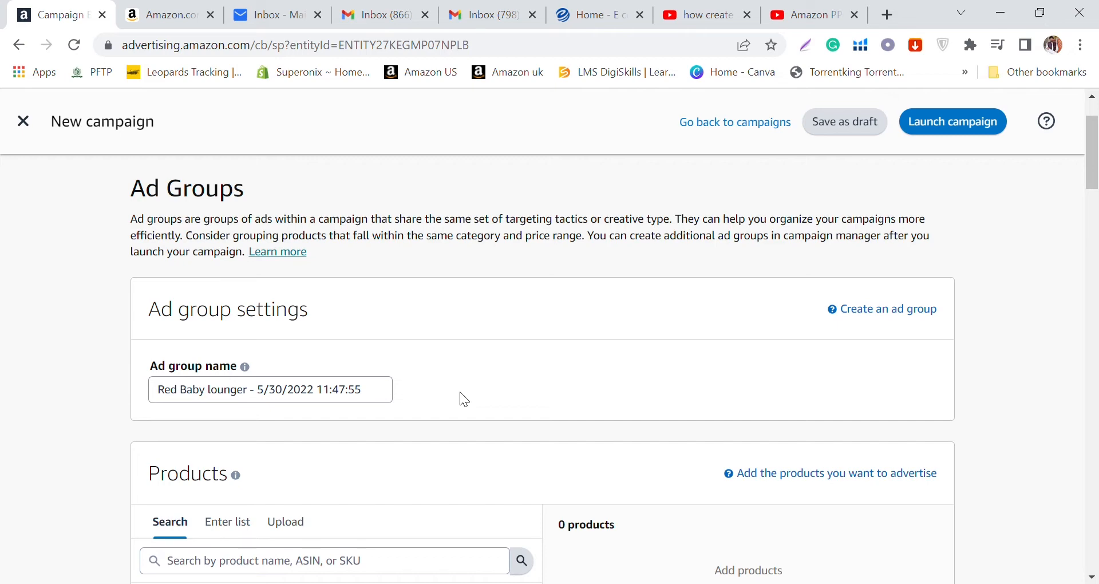
# Step: Look through the baby lounger products available to advertise, and view the option for entering ASINs as a list
pyautogui.scroll(-3, 464, 399)
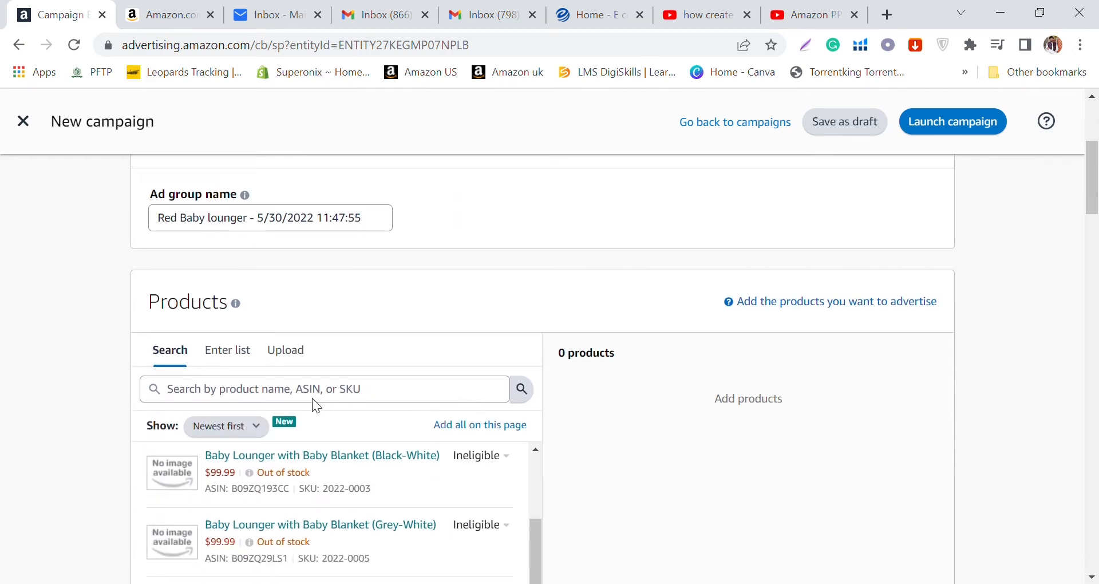
pyautogui.scroll(-5, 312, 400)
pyautogui.scroll(3, 303, 341)
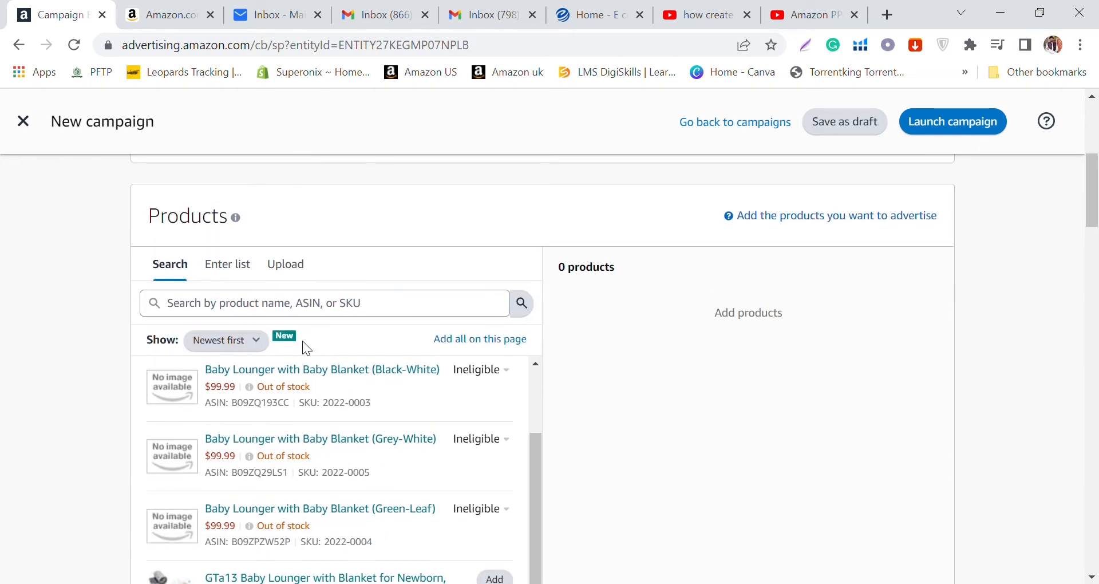
pyautogui.scroll(-3, 372, 369)
pyautogui.scroll(1, 344, 351)
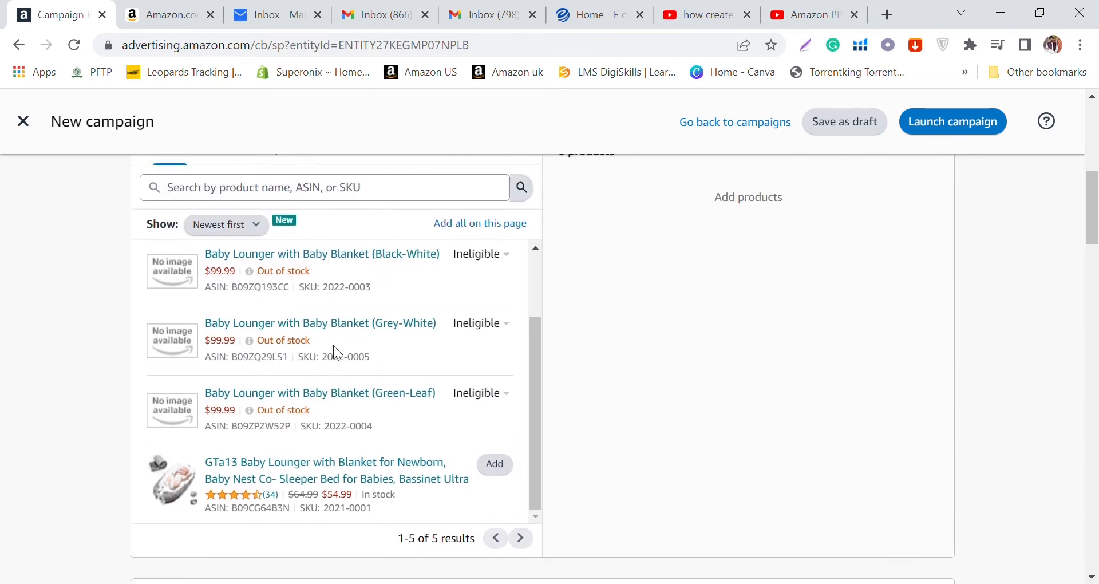
pyautogui.scroll(2, 338, 352)
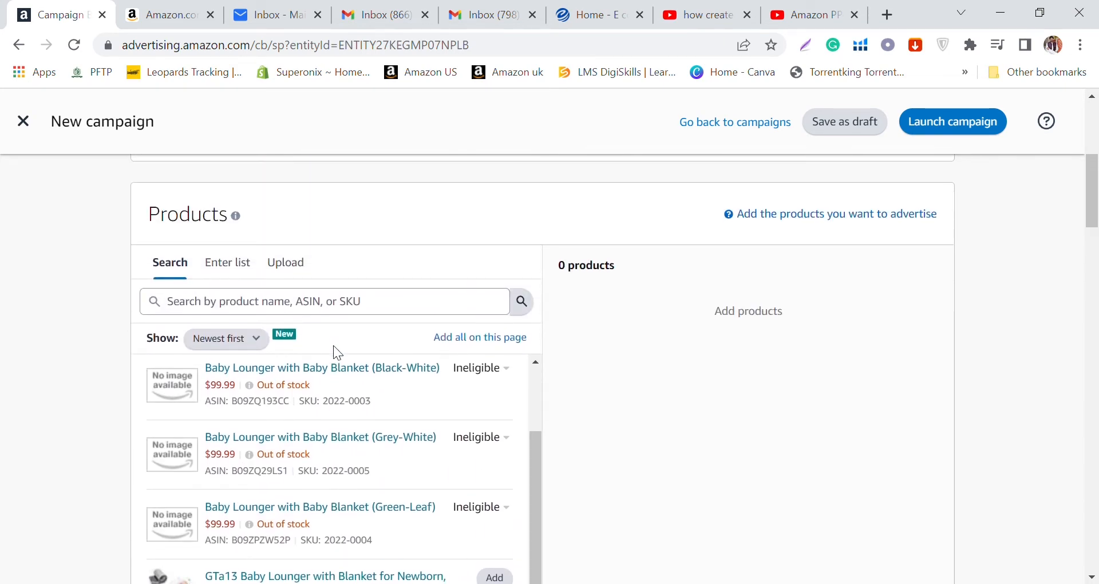
pyautogui.click(218, 269)
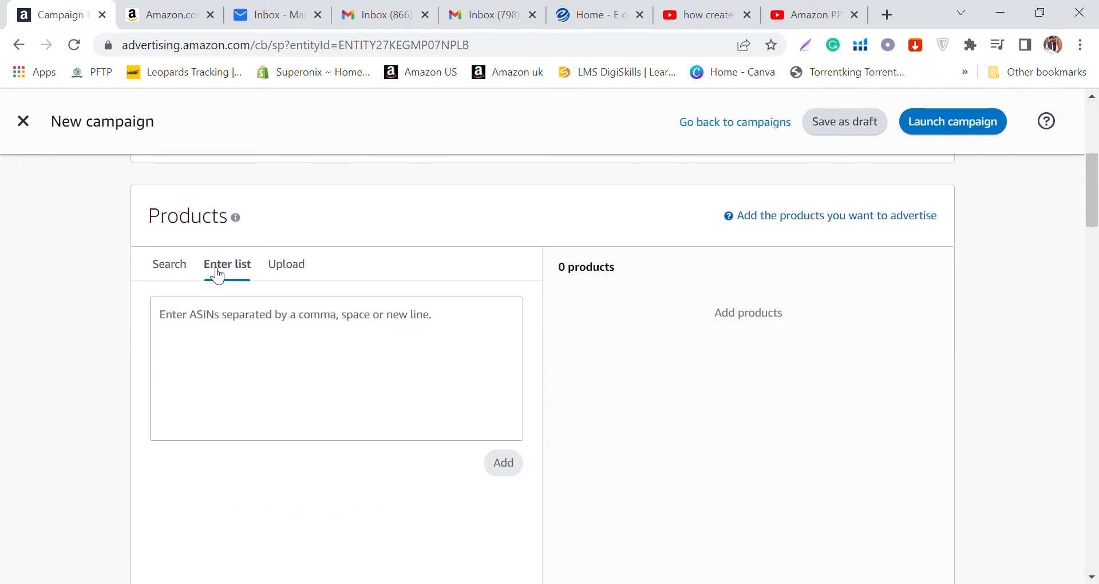
# Step: Return to the product search and add the GTa13 Baby Lounger with SKU 2021-0002 to the advertised products
pyautogui.click(177, 272)
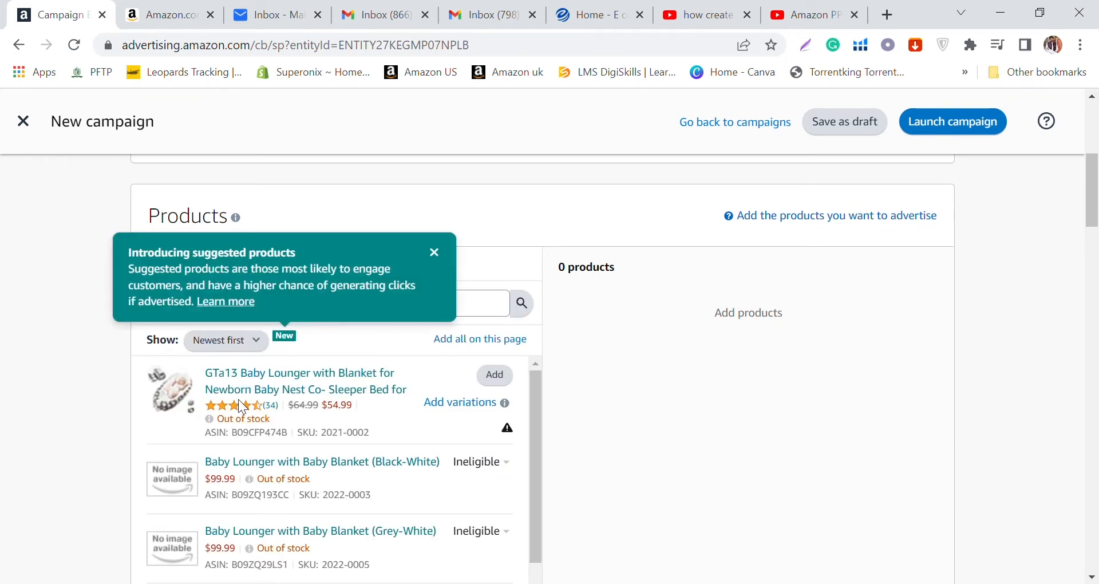
pyautogui.scroll(2, 321, 424)
pyautogui.click(496, 462)
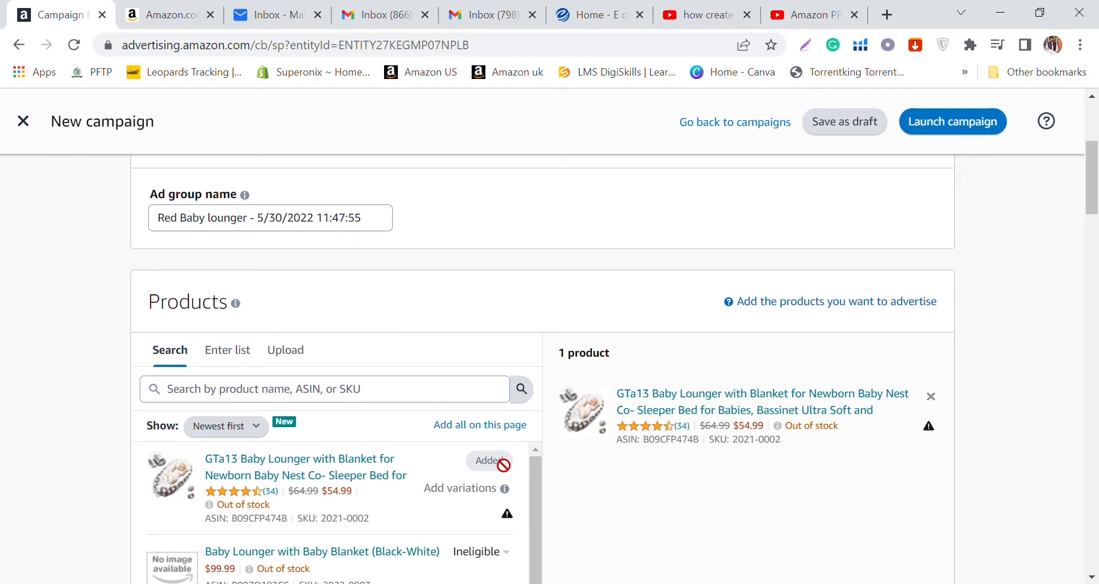
# Step: Replace the advertised product with the in-stock GTa13 Baby Lounger with SKU 2021-0001
pyautogui.click(931, 396)
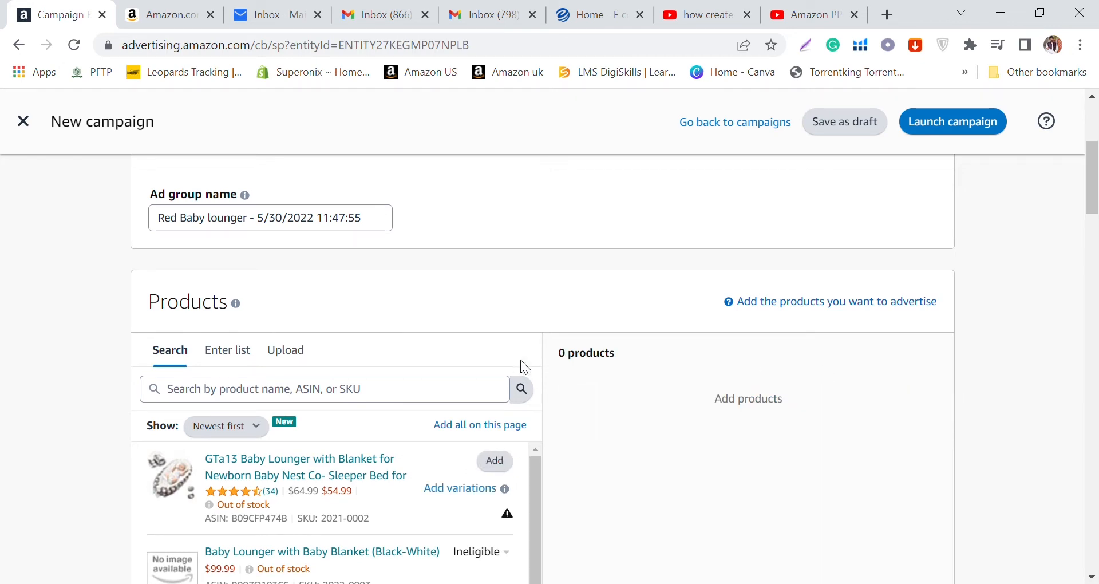
pyautogui.scroll(-4, 441, 401)
pyautogui.scroll(-2, 441, 394)
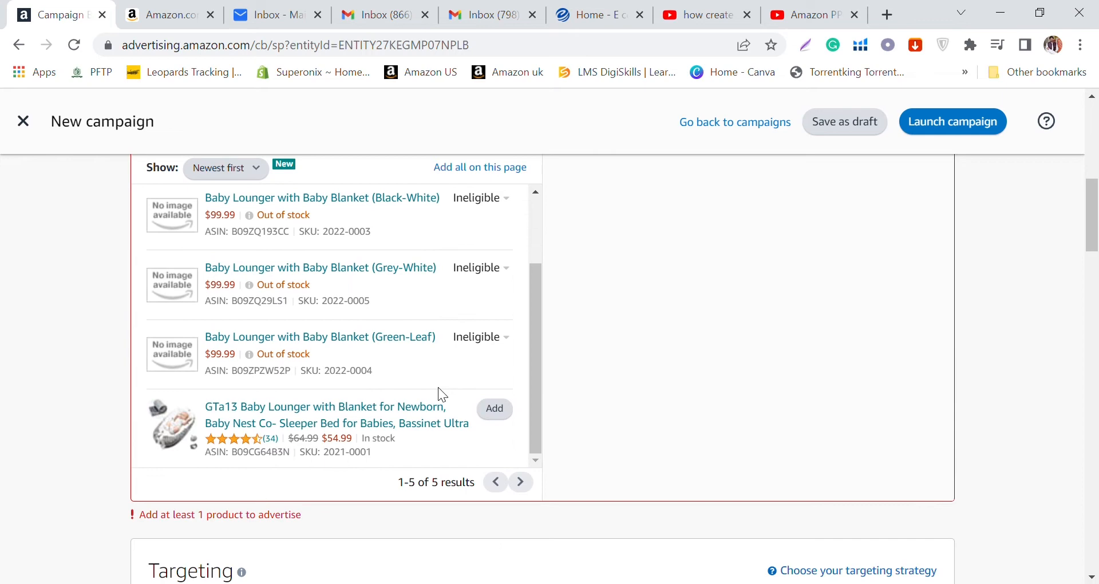
pyautogui.click(509, 413)
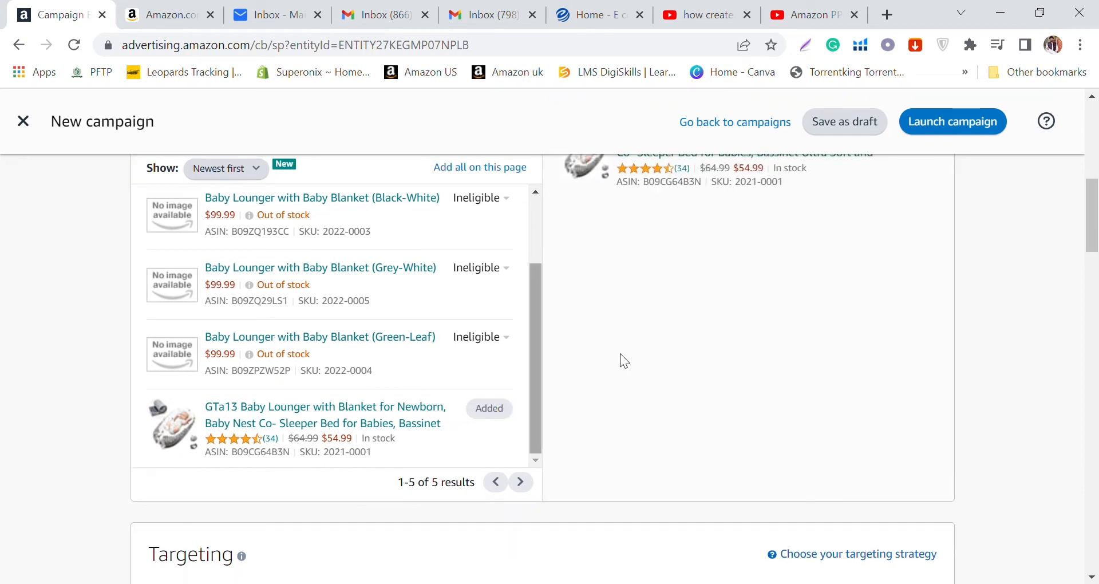
# Step: View the CosyNation Baby Lounger listing among the Amazon.com search results, and return to the new campaign form in Amazon Ads
pyautogui.scroll(-6, 644, 344)
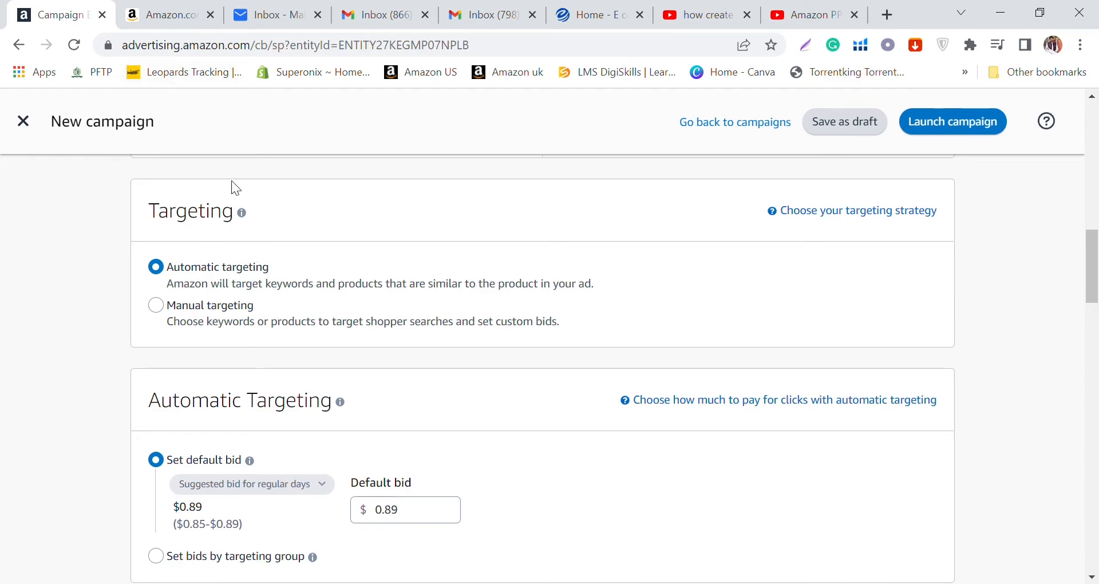
pyautogui.click(166, 15)
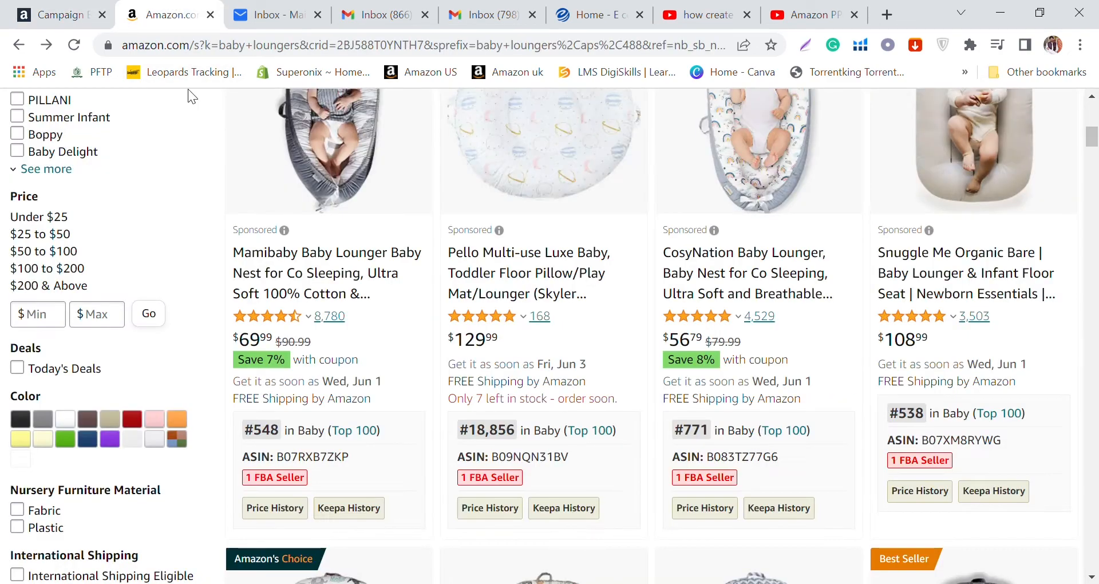
pyautogui.scroll(8, 417, 318)
pyautogui.scroll(-10, 408, 349)
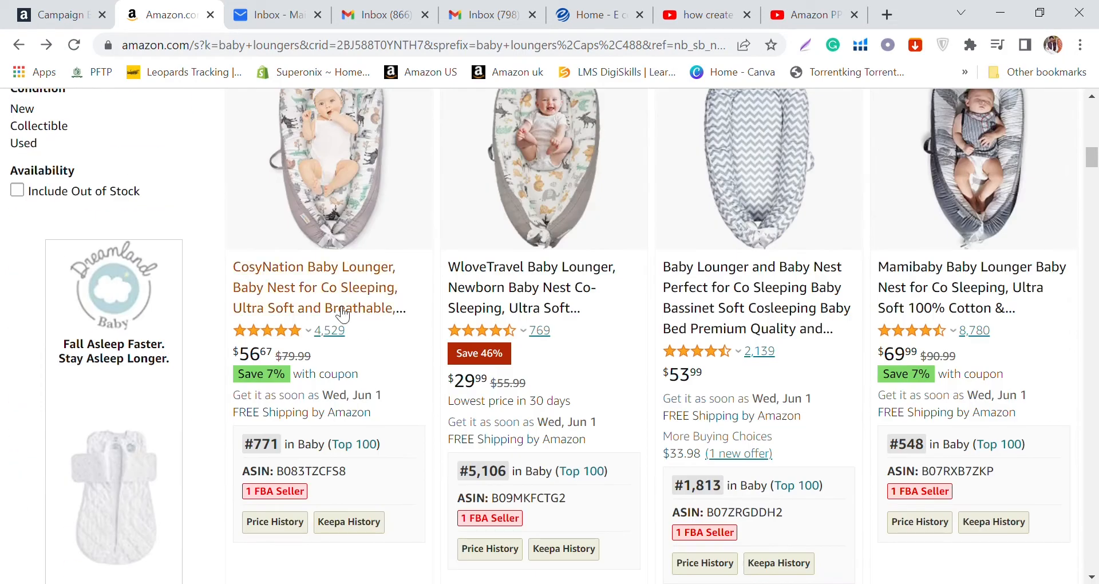
pyautogui.click(322, 274)
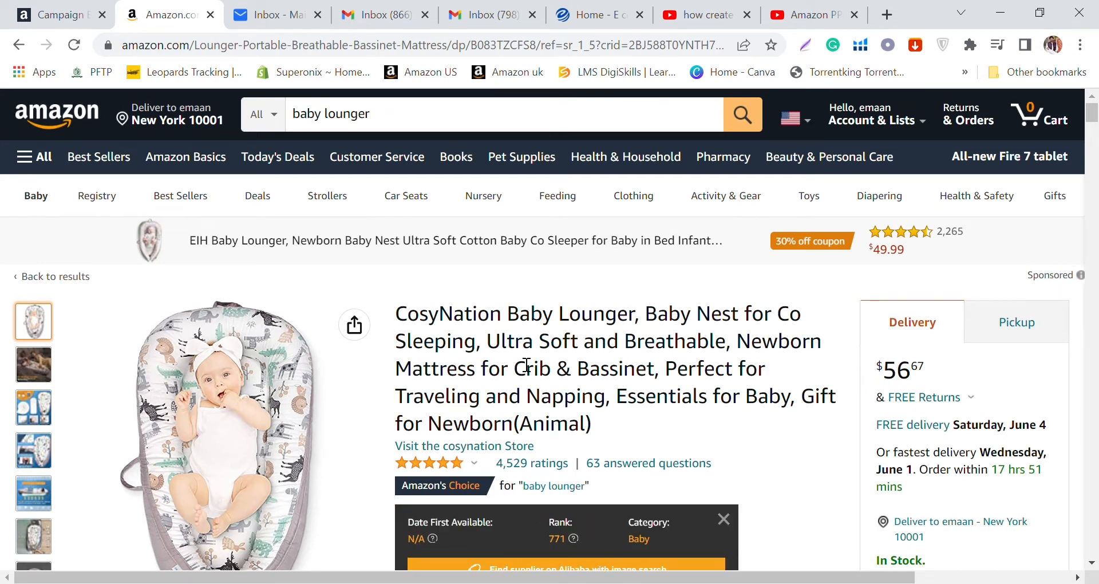
pyautogui.click(54, 14)
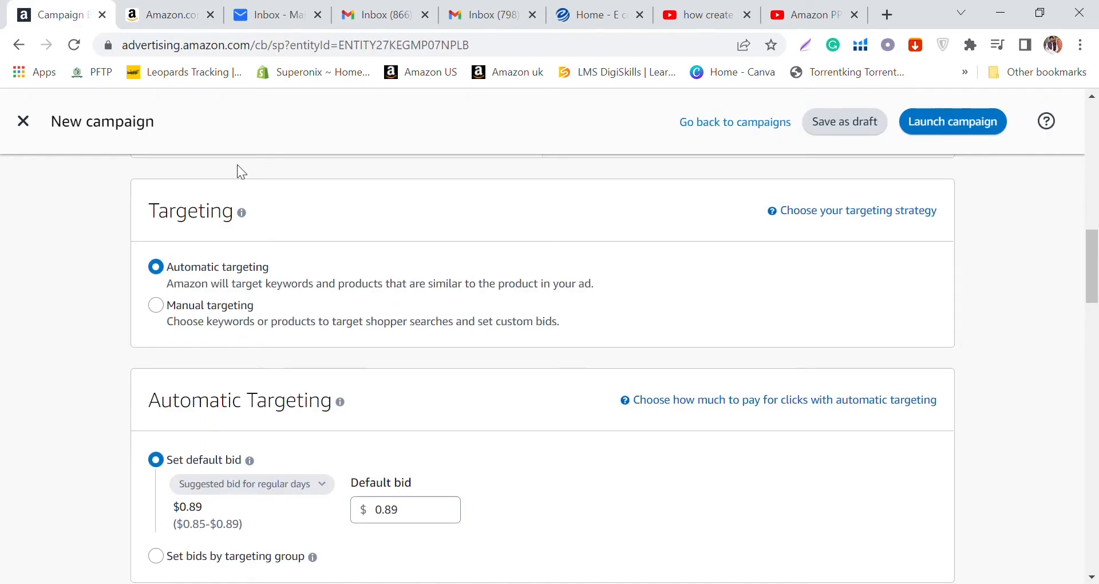
# Step: Try a default bid of $0.35 for automatic targeting, and reapply the suggested bid of $0.89
pyautogui.scroll(-2, 373, 272)
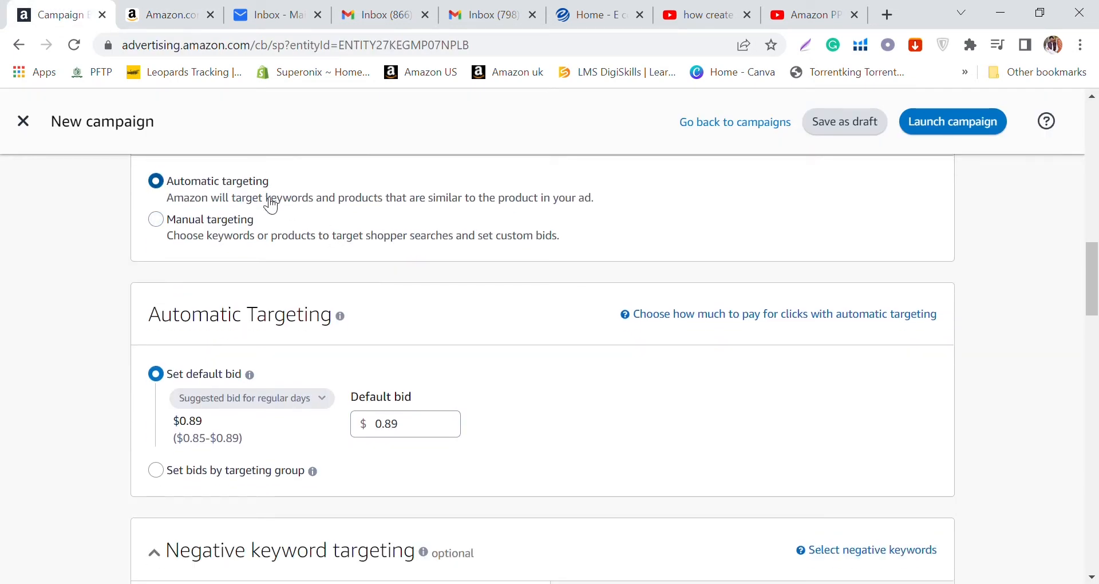
pyautogui.scroll(-2, 279, 220)
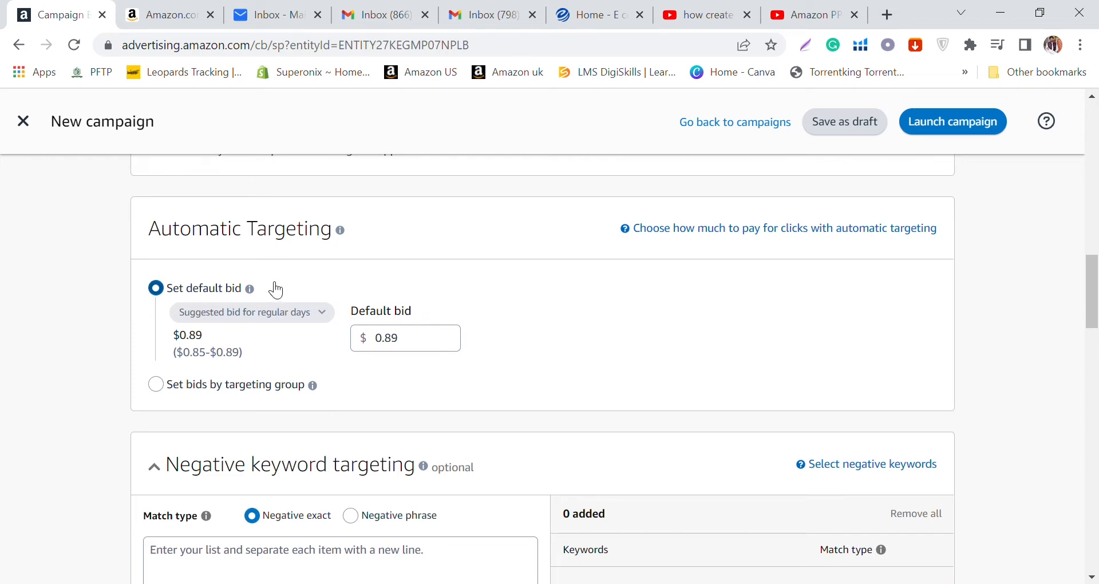
pyautogui.scroll(-2, 276, 290)
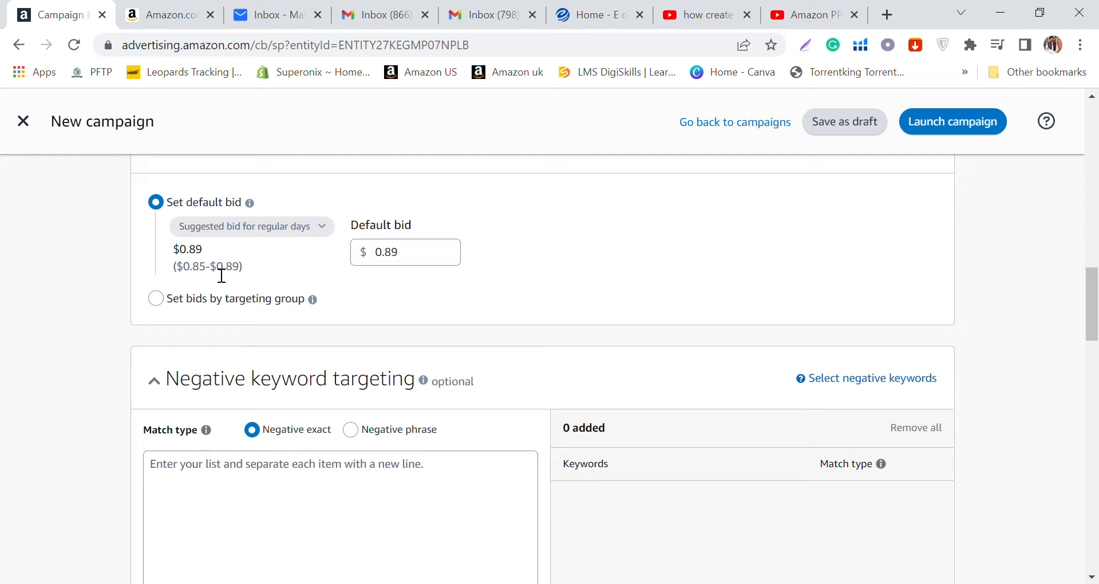
pyautogui.doubleClick(432, 265)
pyautogui.write('0.')
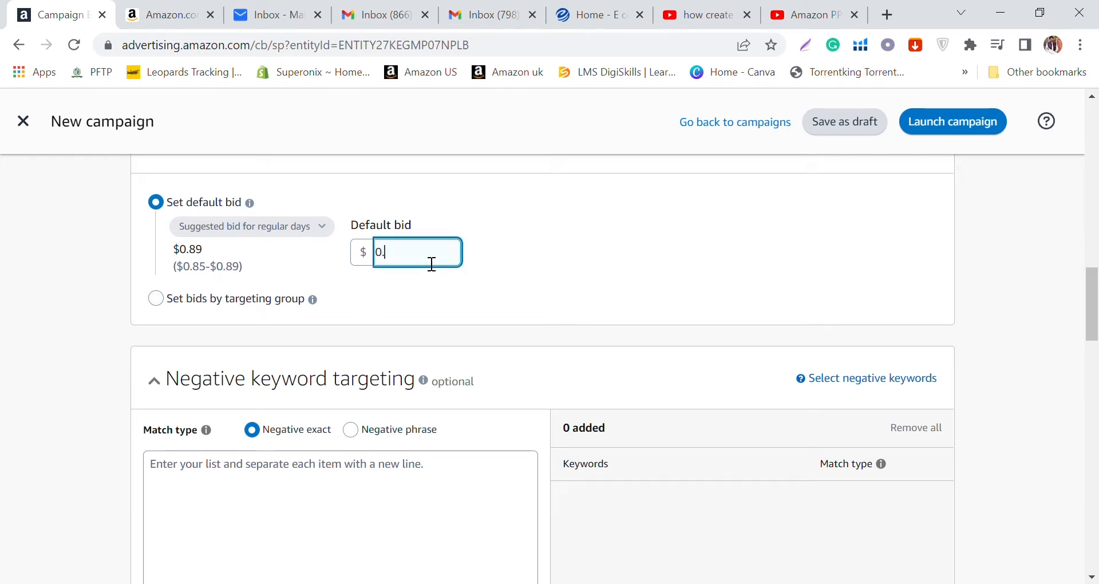
pyautogui.write('35')
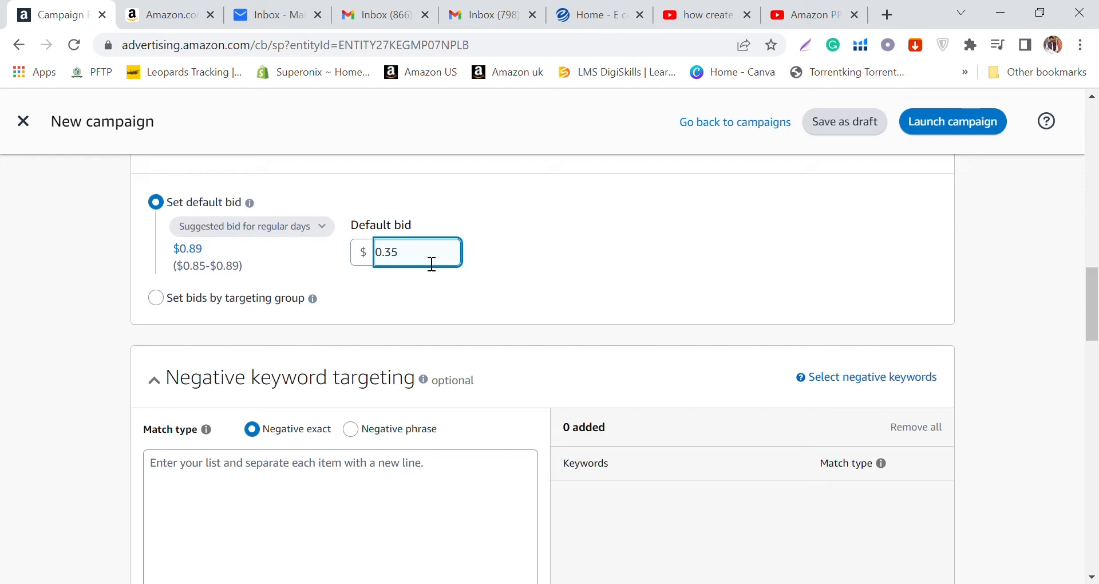
pyautogui.click(191, 252)
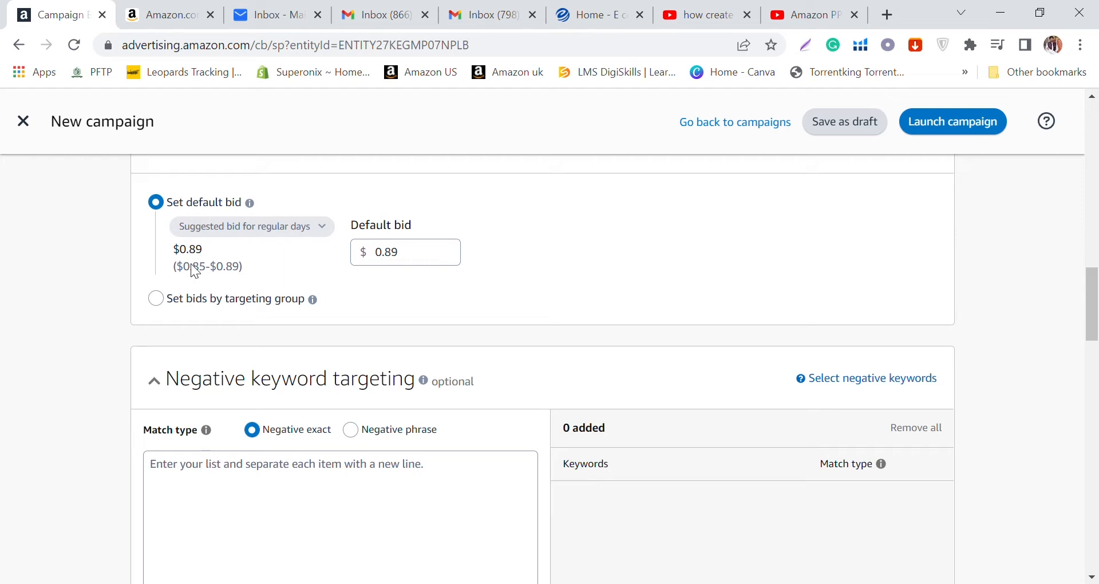
# Step: Review the remaining sections of the campaign form, and switch the campaign from automatic to manual targeting
pyautogui.scroll(-6, 200, 282)
pyautogui.scroll(-10, 312, 354)
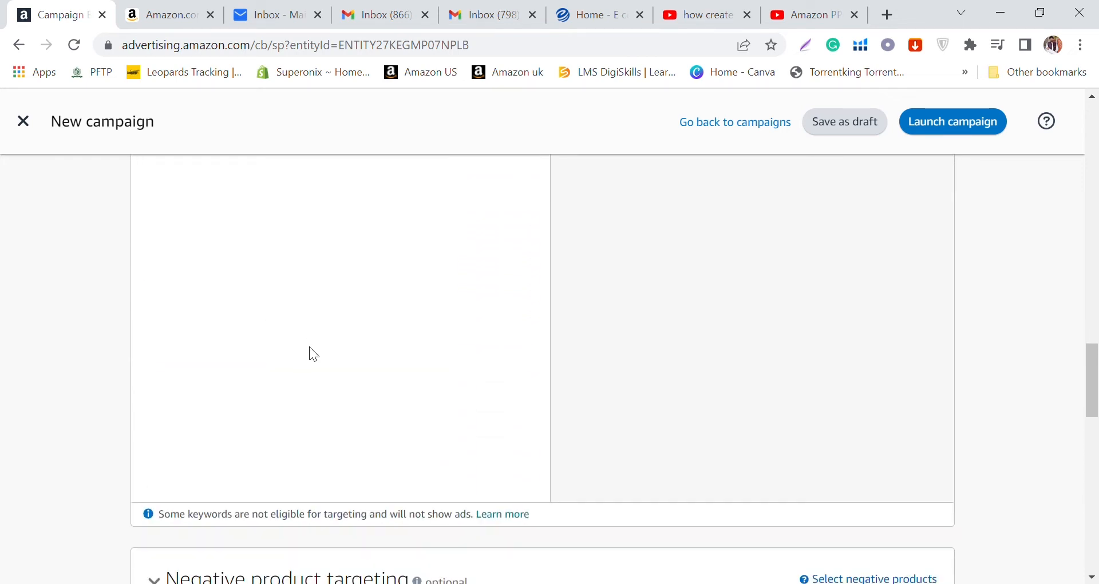
pyautogui.scroll(-4, 313, 352)
pyautogui.scroll(-10, 321, 361)
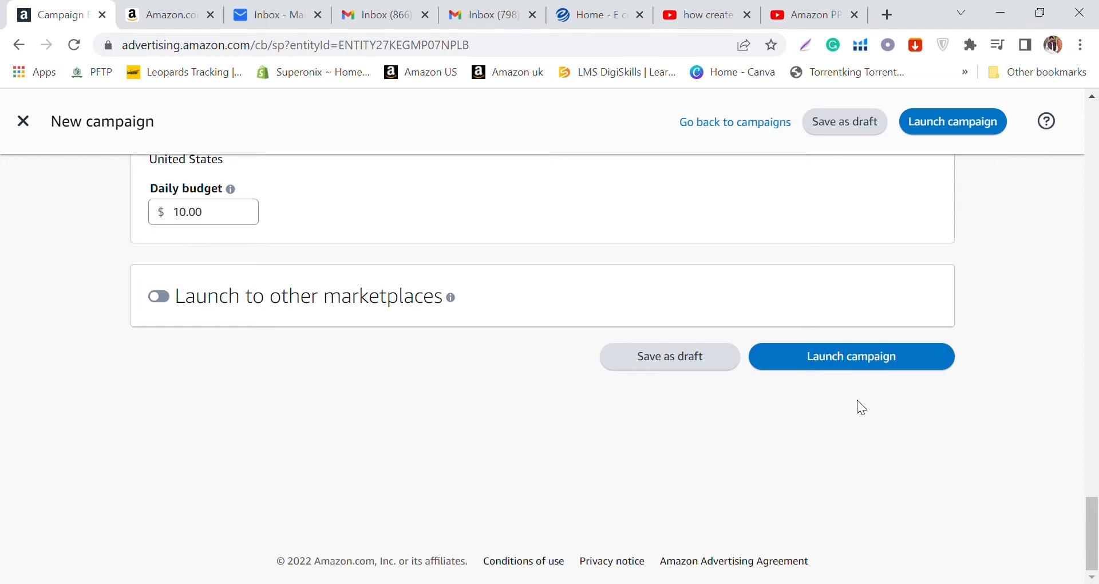
pyautogui.scroll(20, 878, 454)
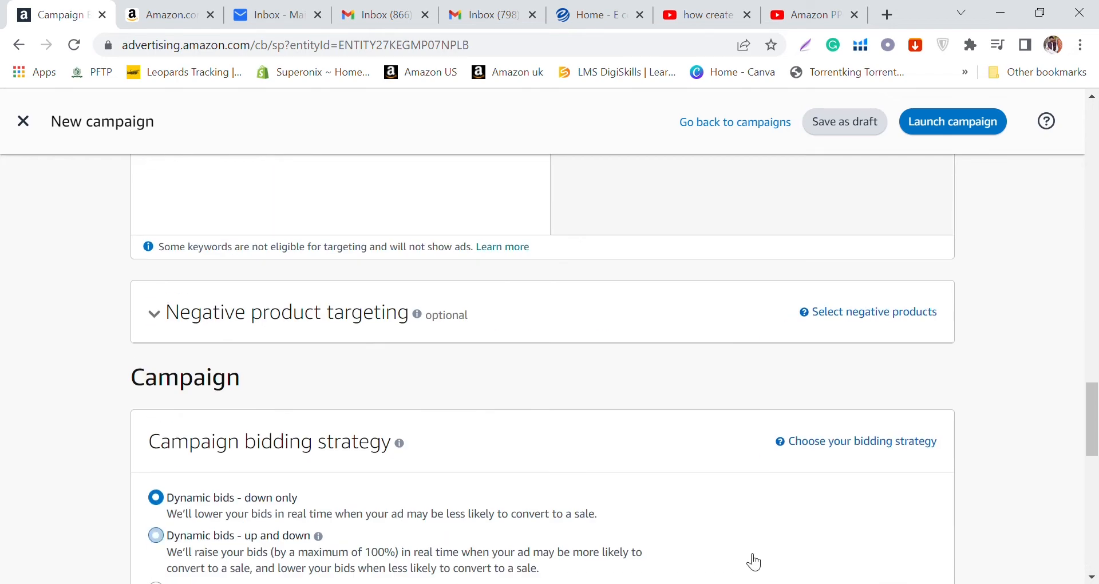
pyautogui.scroll(15, 726, 568)
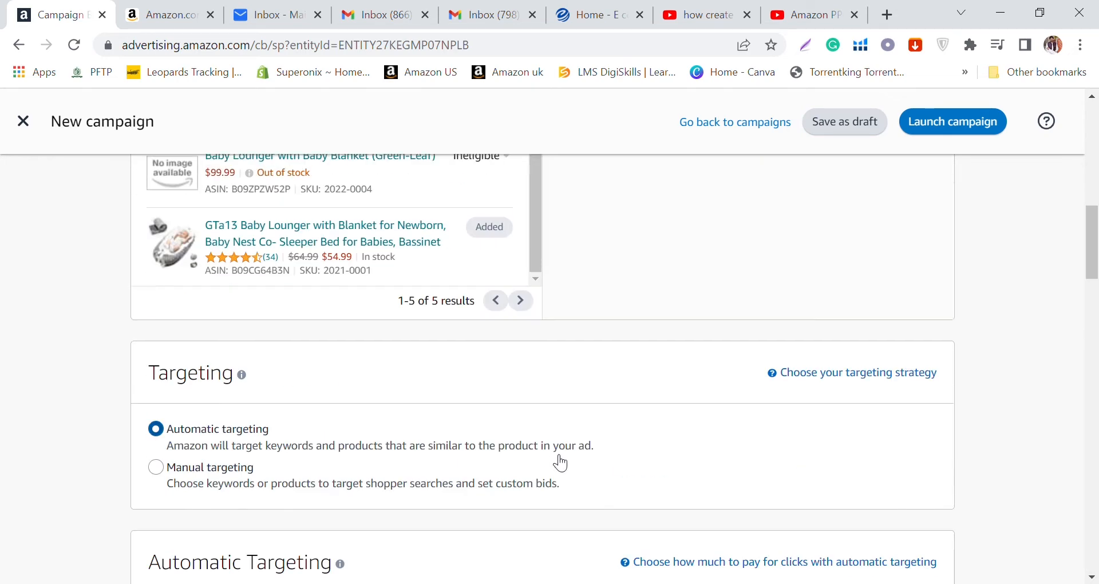
pyautogui.click(171, 467)
pyautogui.scroll(-3, 330, 406)
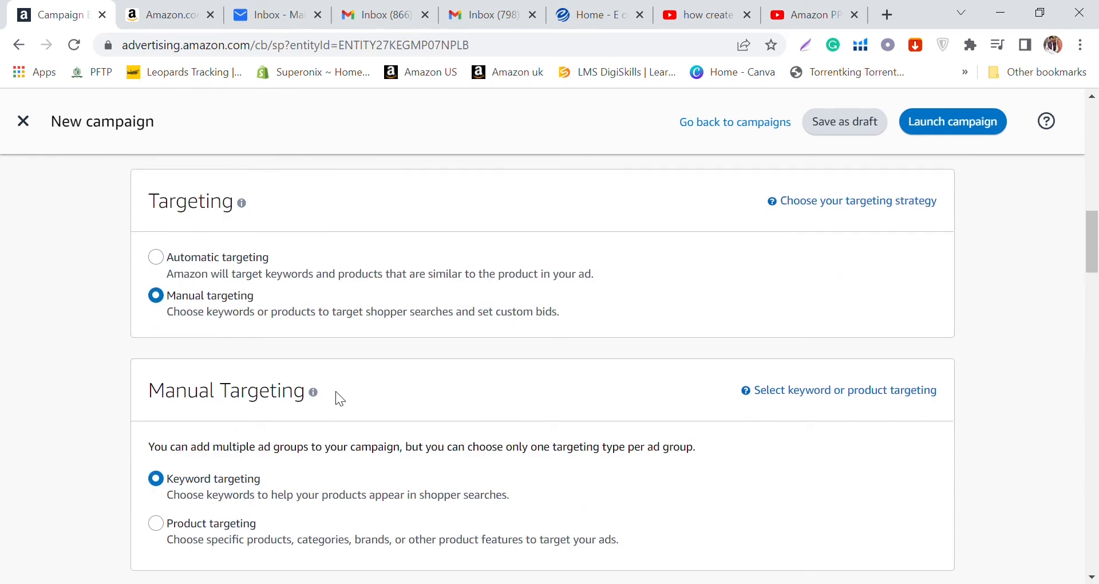
pyautogui.scroll(-2, 337, 394)
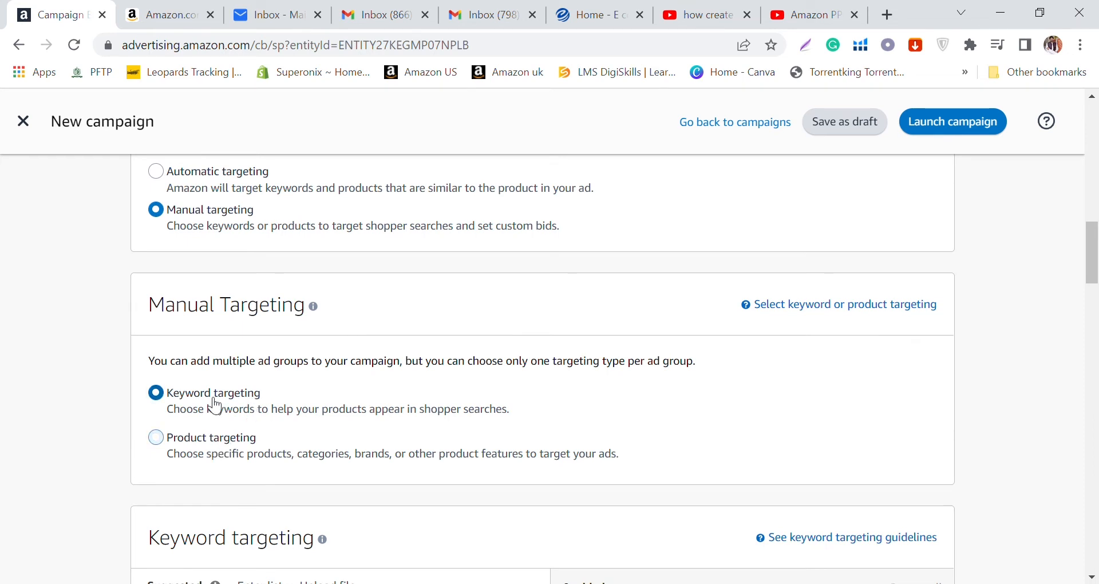
pyautogui.scroll(-2, 222, 418)
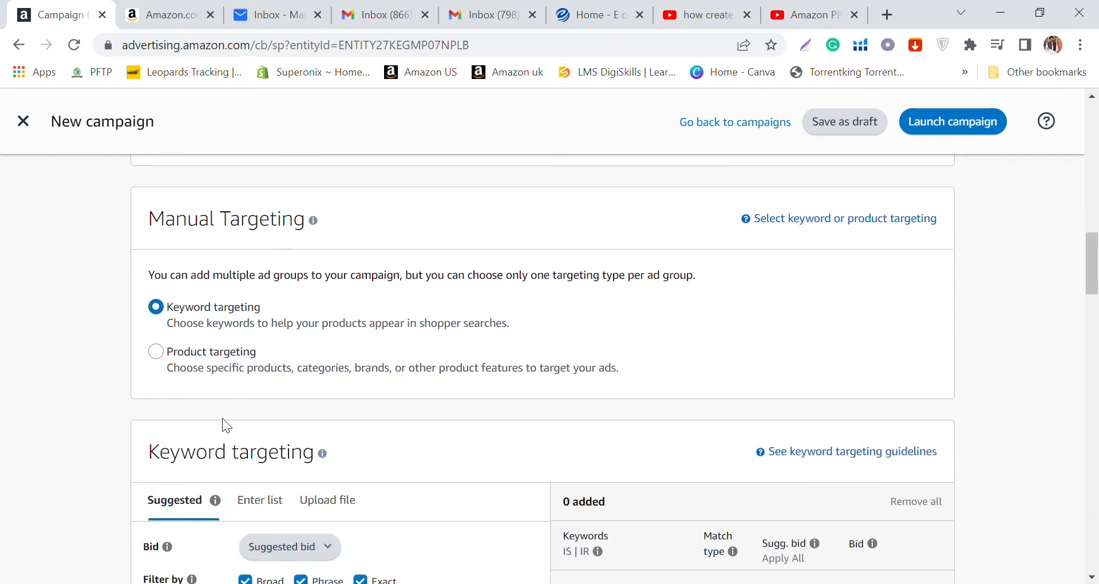
pyautogui.scroll(-2, 215, 348)
pyautogui.scroll(-3, 211, 342)
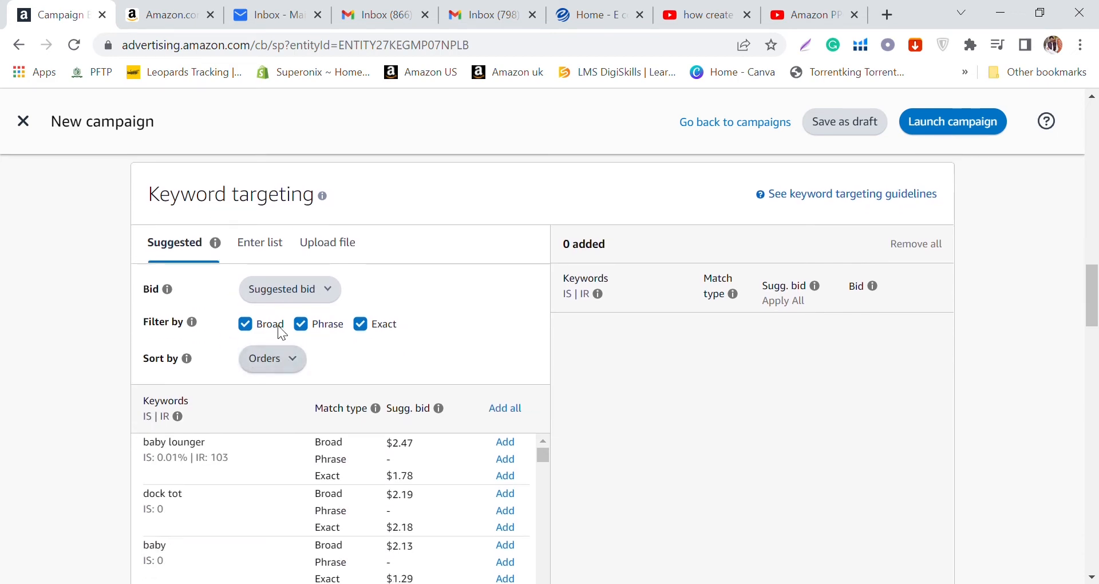
# Step: Limit the suggested keywords to broad match by excluding the exact and phrase match types
pyautogui.click(361, 324)
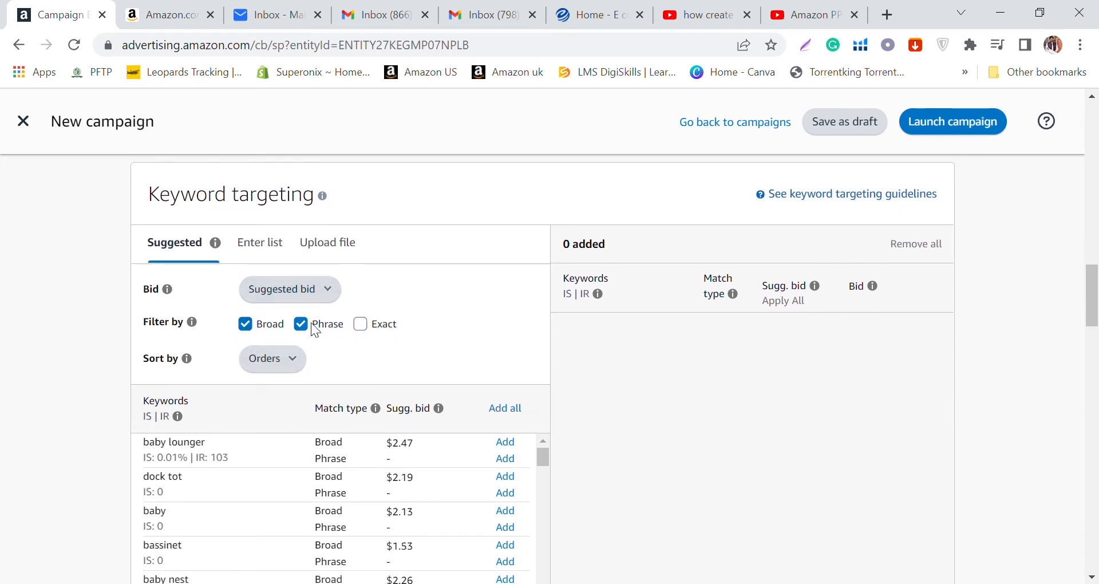
pyautogui.click(302, 324)
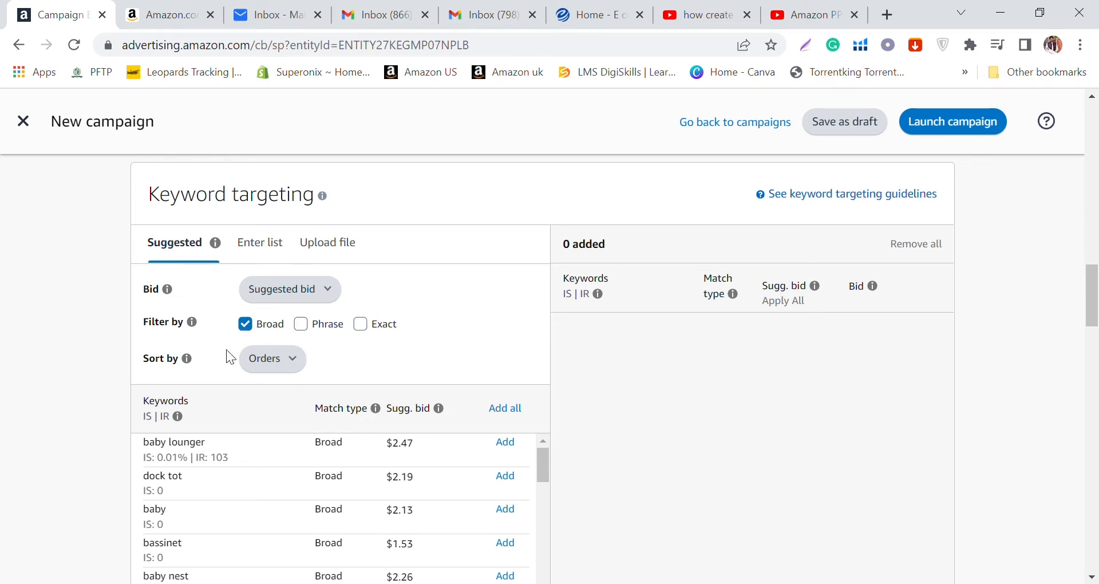
pyautogui.scroll(-2, 229, 487)
pyautogui.scroll(2, 401, 463)
pyautogui.moveTo(1092, 314)
pyautogui.mouseDown()
pyautogui.moveTo(1094, 355)
pyautogui.moveTo(1095, 318)
pyautogui.mouseUp()
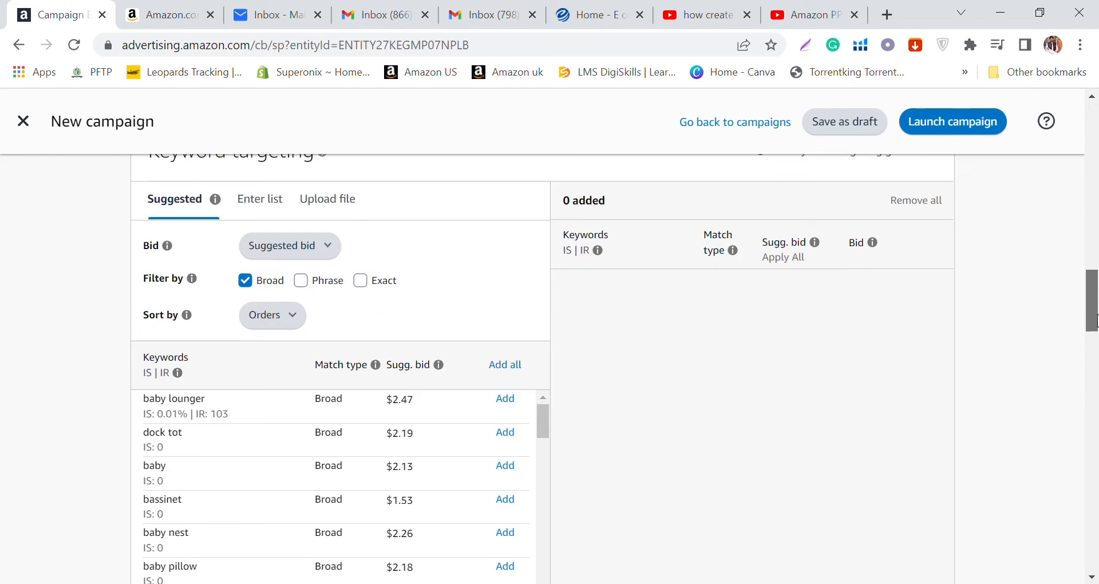
# Step: View the option for entering a keyword list, and add the suggested keyword "baby lounger" with broad match
pyautogui.click(253, 212)
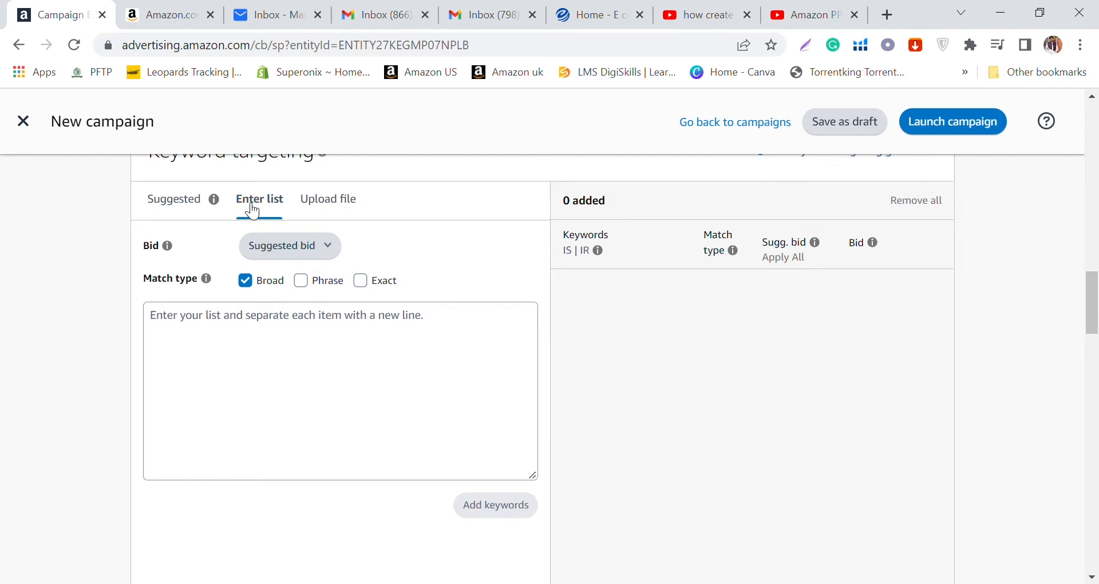
pyautogui.click(158, 211)
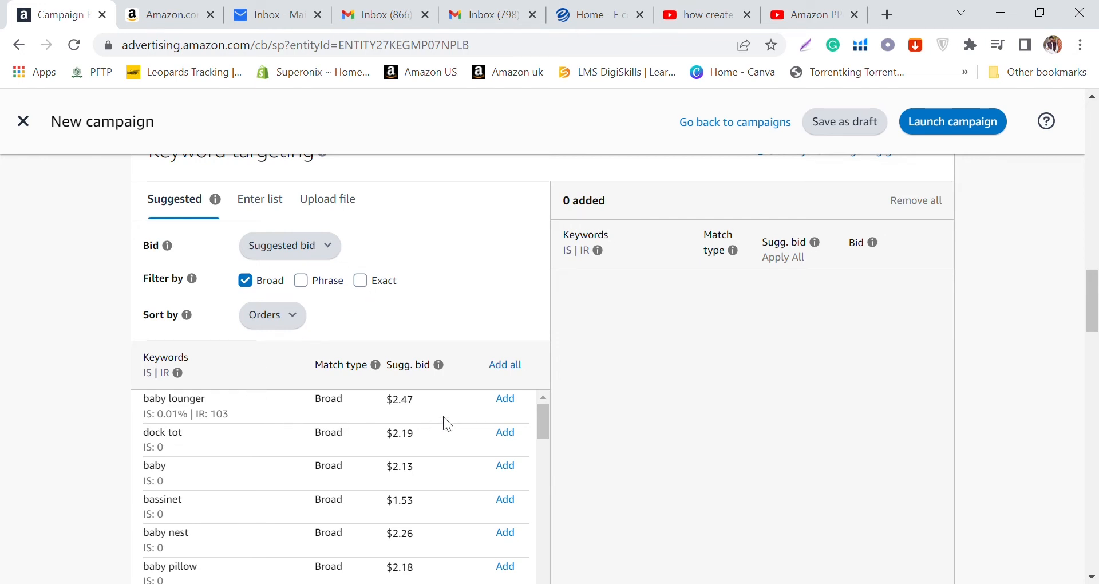
pyautogui.click(507, 400)
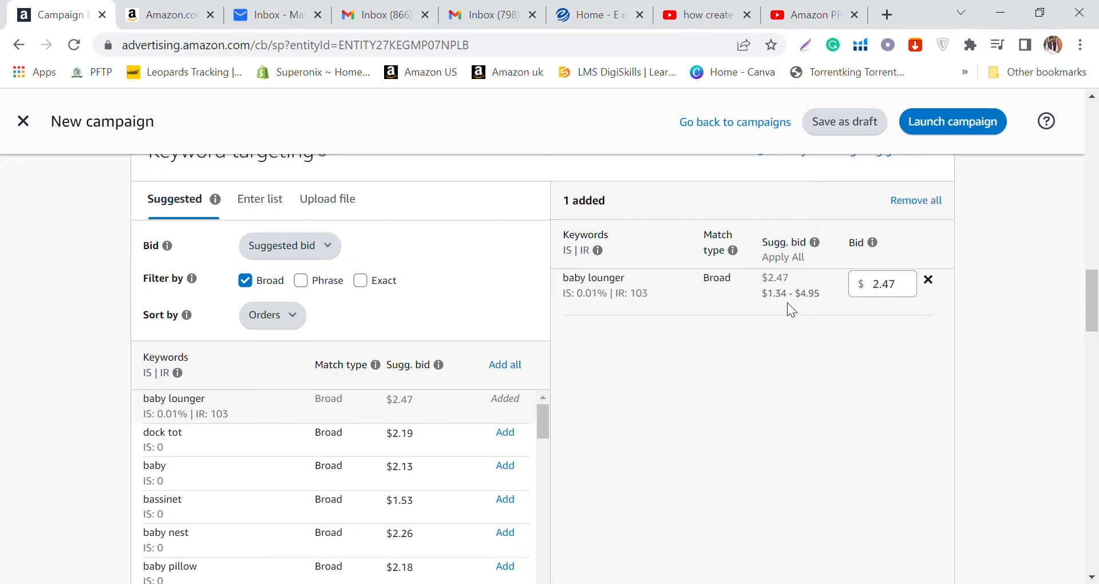
pyautogui.click(888, 287)
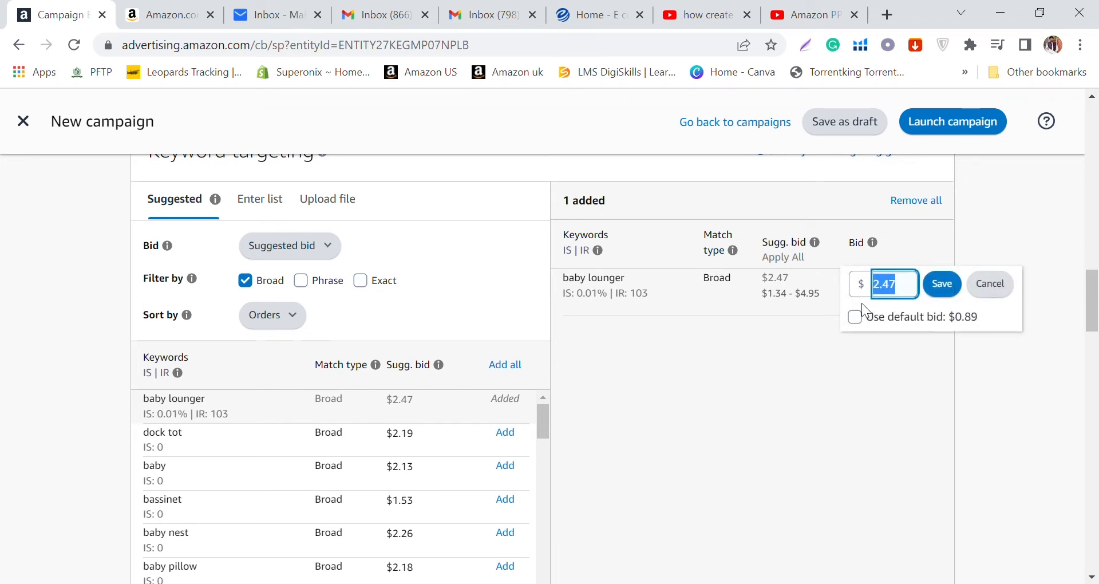
pyautogui.click(733, 368)
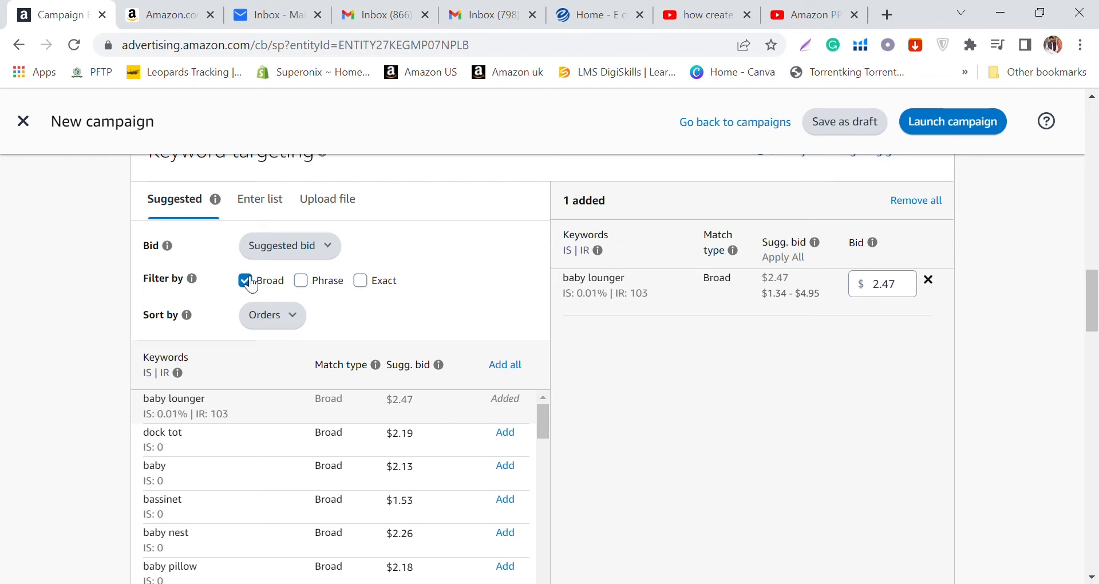
# Step: Include phrase and exact matches in the suggested keywords, and look through the suggestions
pyautogui.click(303, 281)
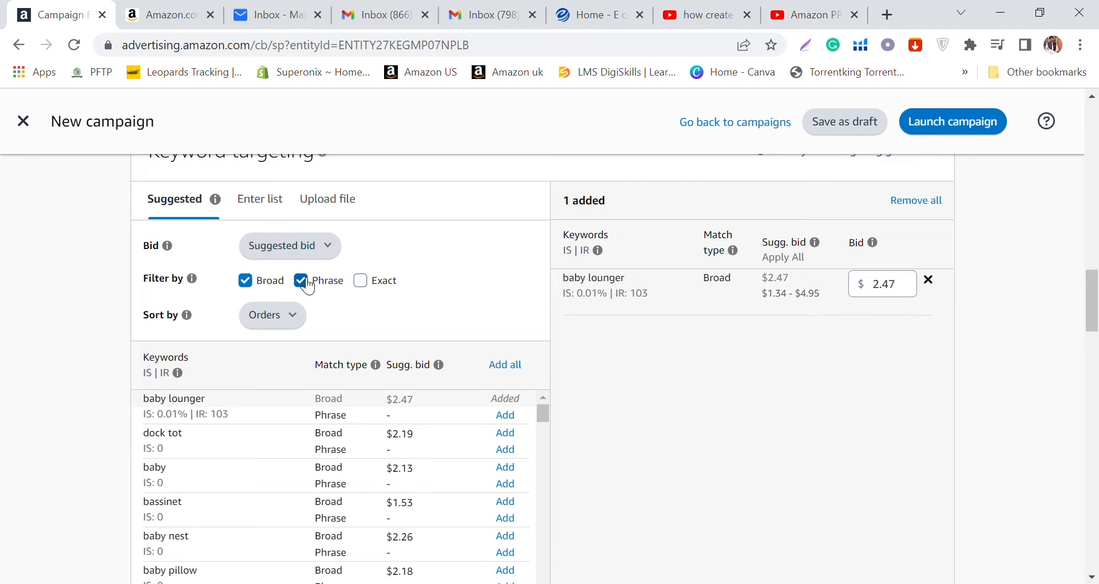
pyautogui.click(361, 283)
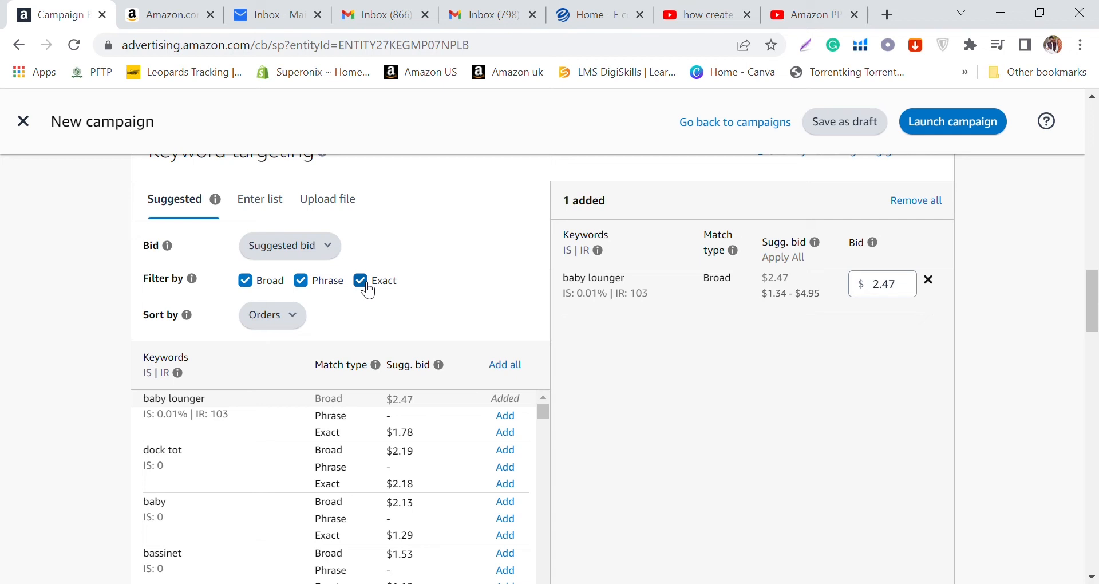
pyautogui.scroll(1, 515, 284)
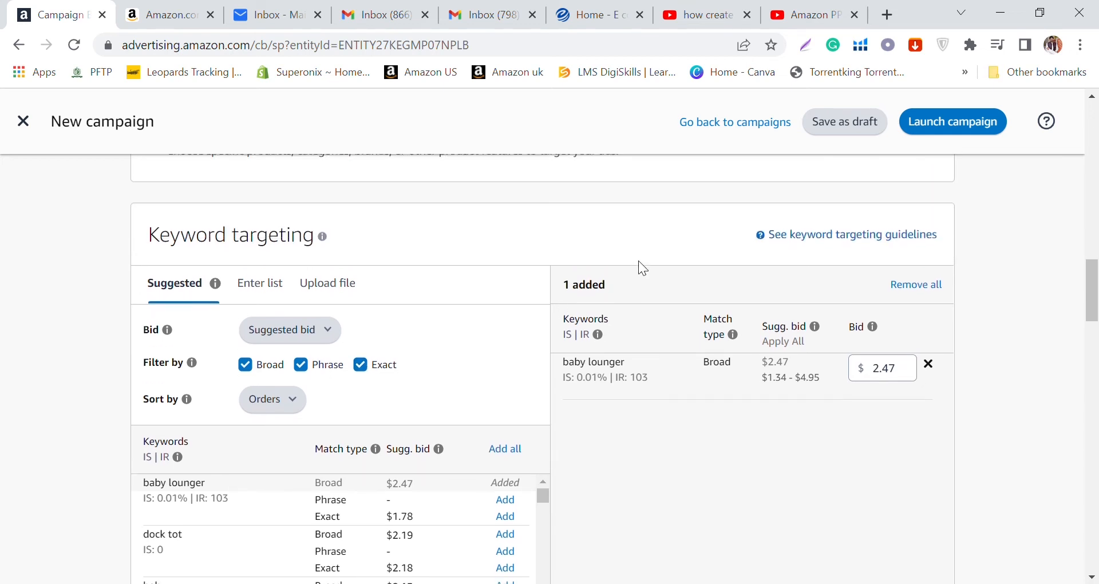
pyautogui.scroll(-1, 637, 261)
pyautogui.moveTo(633, 277); pyautogui.dragTo(556, 279)
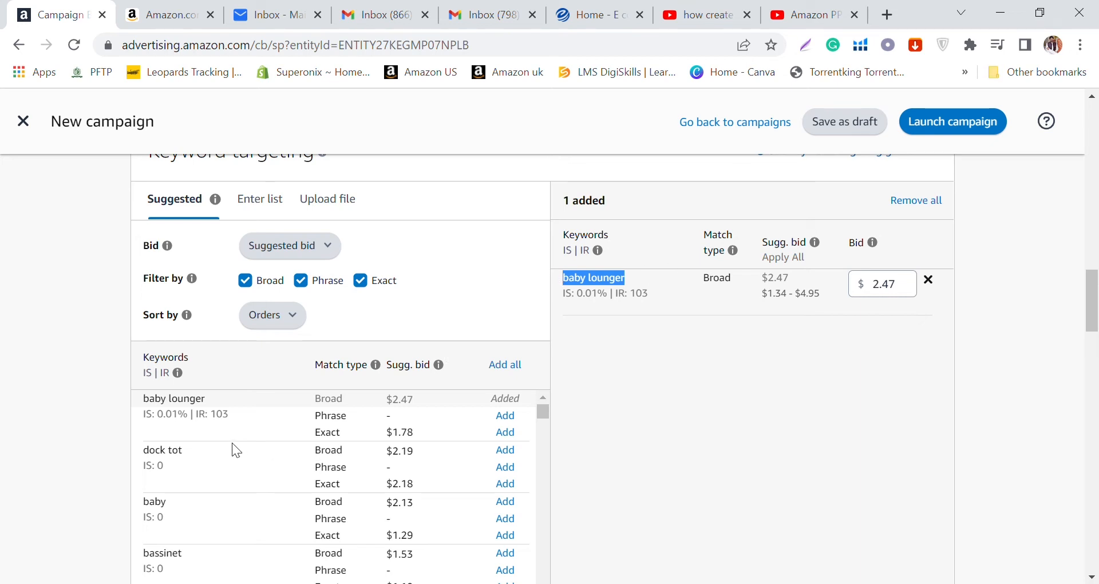
pyautogui.scroll(-2, 223, 428)
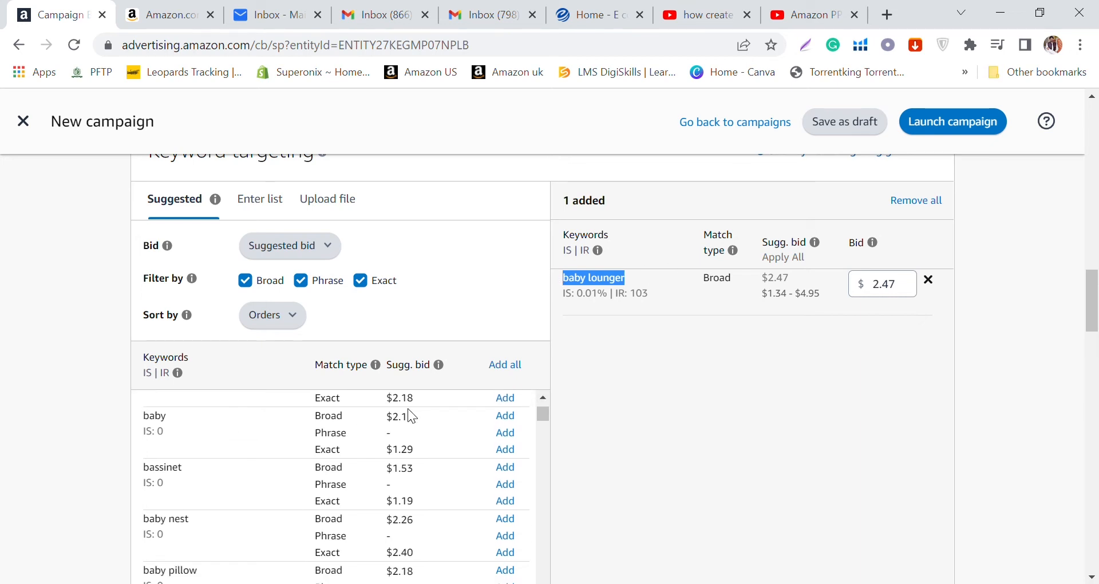
# Step: Add the suggested keyword "baby" with broad, phrase and exact match, using a $0.89 bid for the phrase match
pyautogui.click(504, 417)
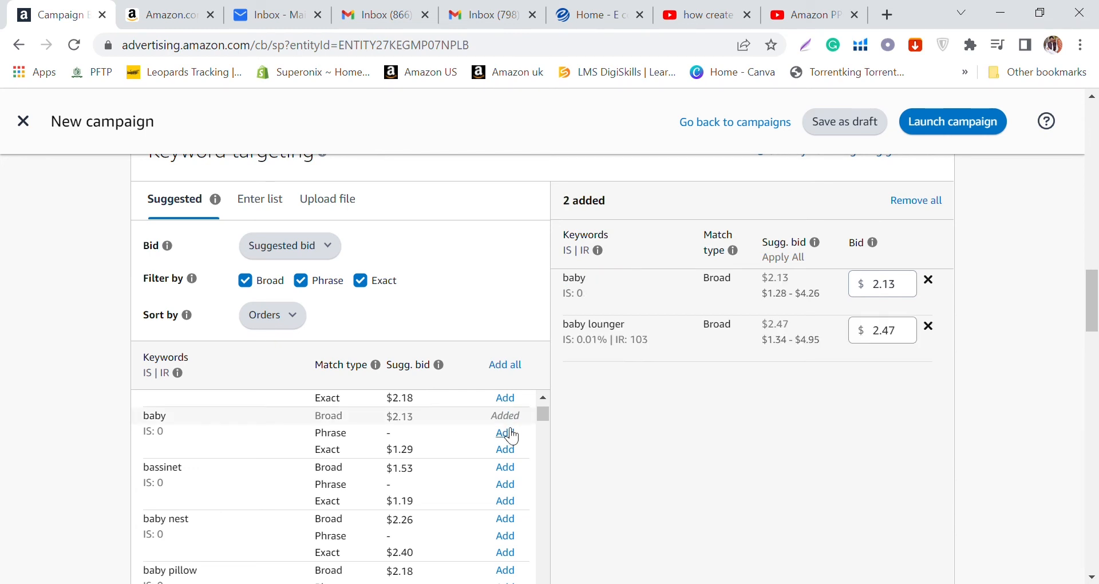
pyautogui.click(504, 433)
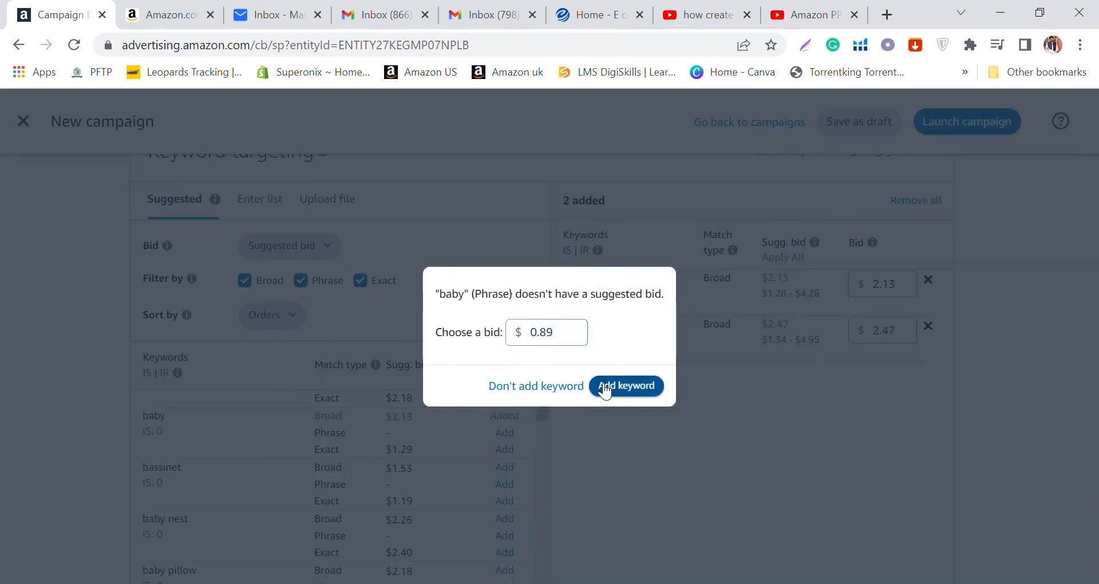
pyautogui.click(599, 385)
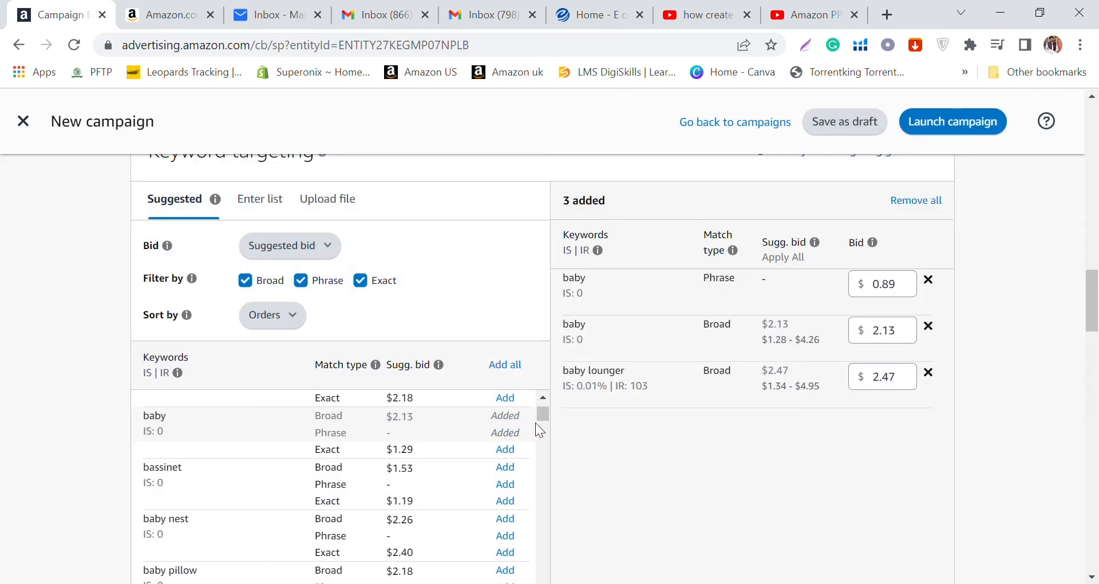
pyautogui.click(505, 449)
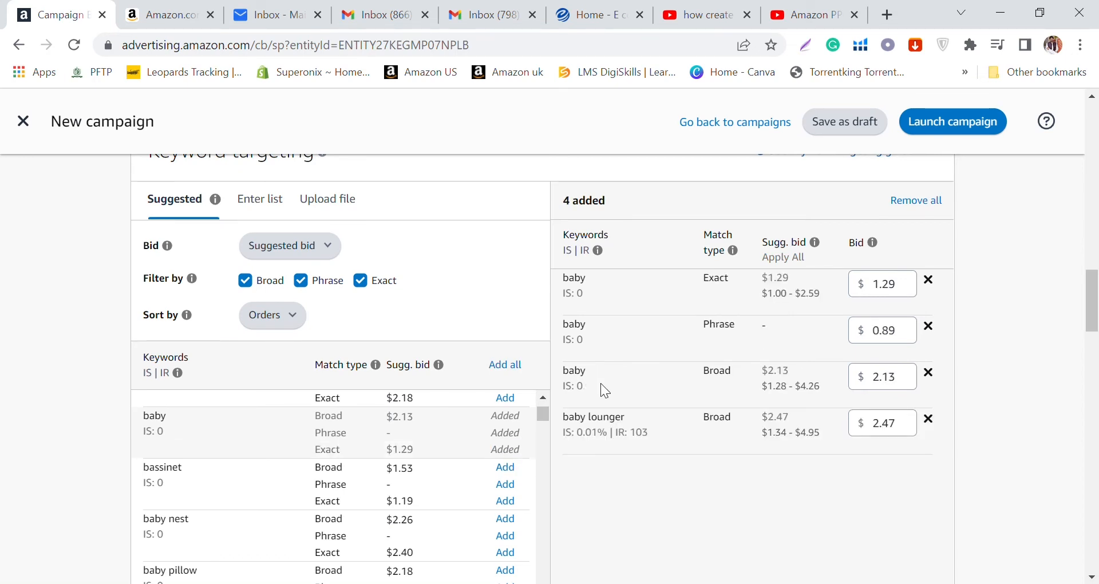
# Step: Switch the ad group's manual targeting from keyword targeting to product targeting
pyautogui.scroll(-9, 614, 395)
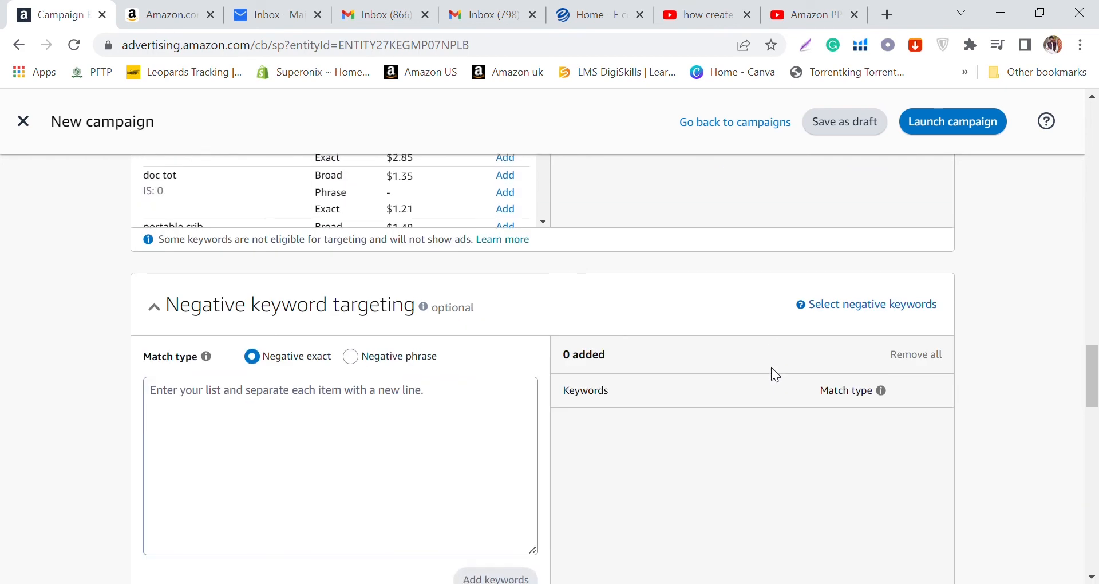
pyautogui.scroll(-15, 771, 369)
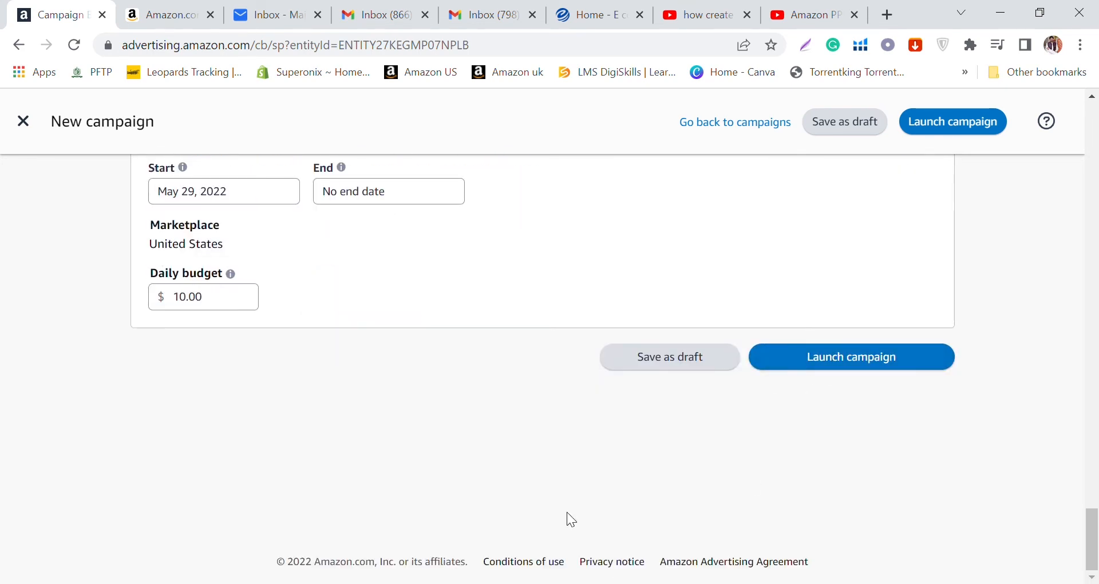
pyautogui.scroll(10, 517, 501)
pyautogui.scroll(10, 517, 501)
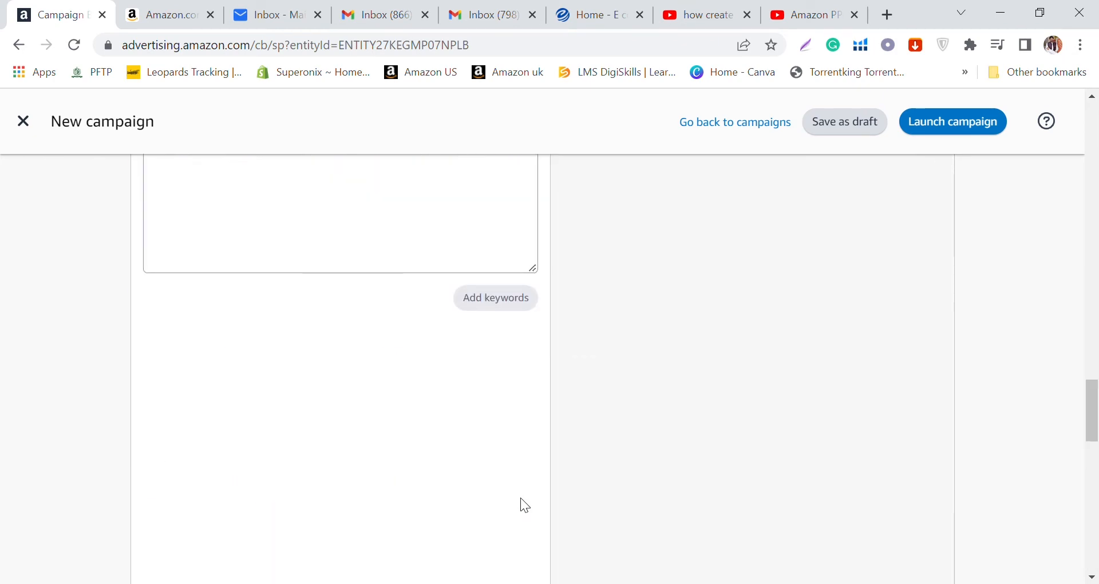
pyautogui.scroll(5, 473, 407)
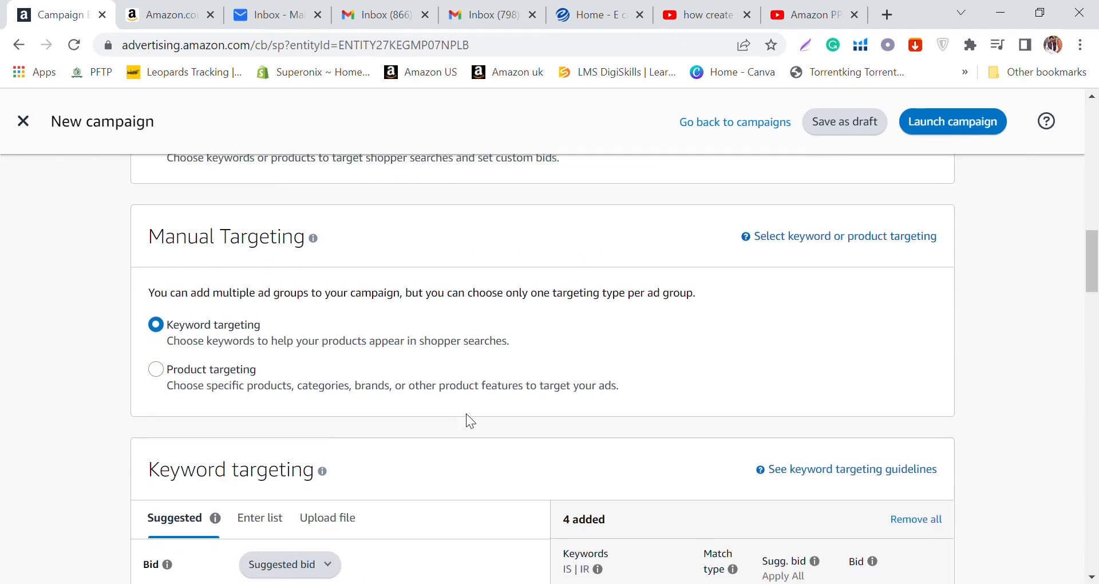
pyautogui.click(256, 379)
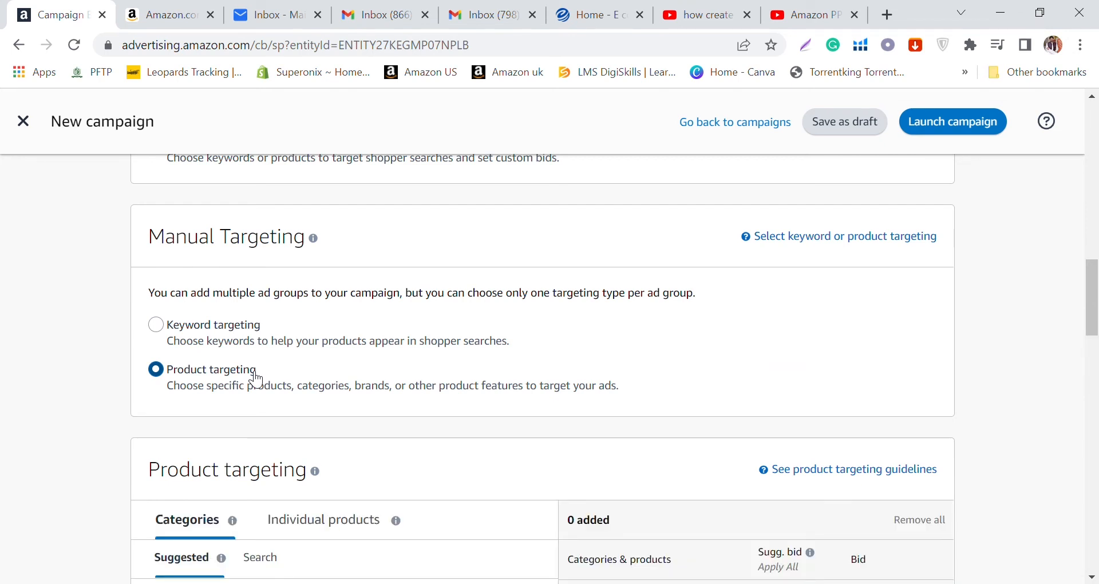
pyautogui.scroll(-5, 256, 379)
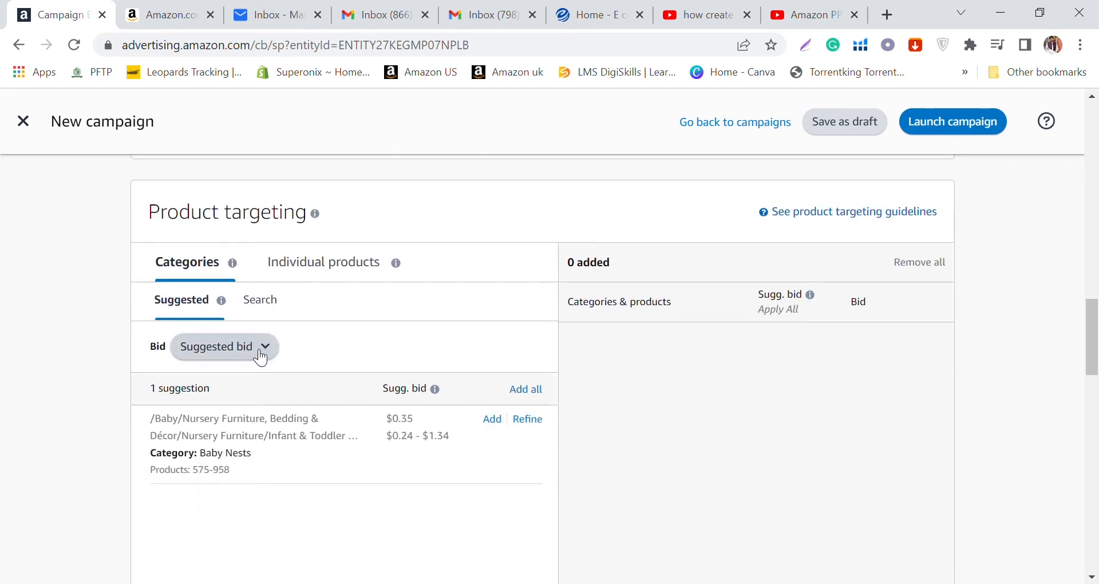
# Step: On the Amazon store page, reopen the CosyNation Baby Lounger from the search results and copy its ASIN, B083TZCFS8, from the address
pyautogui.click(175, 8)
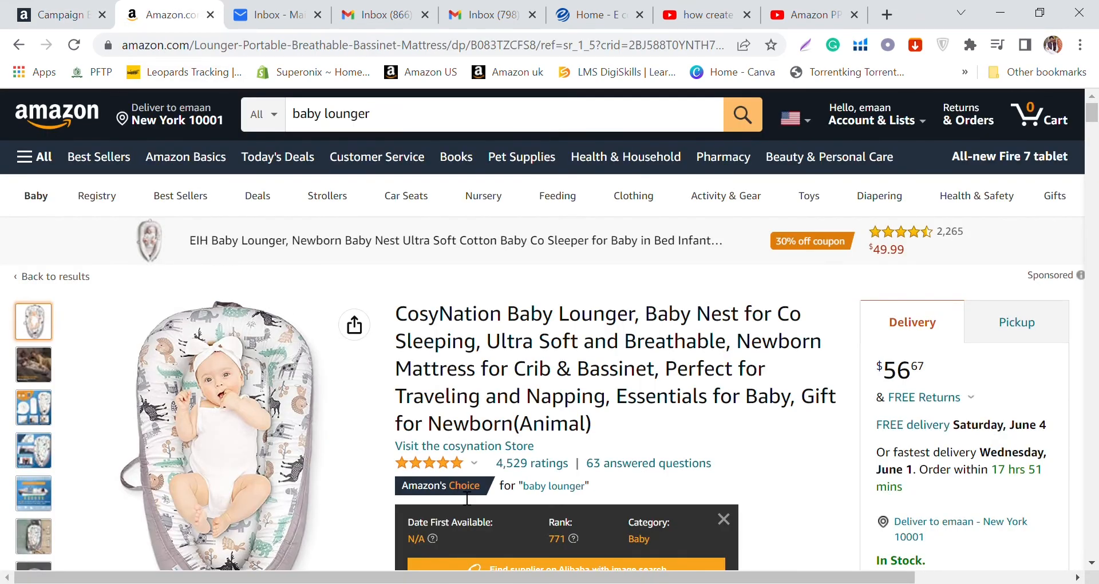
pyautogui.click(21, 44)
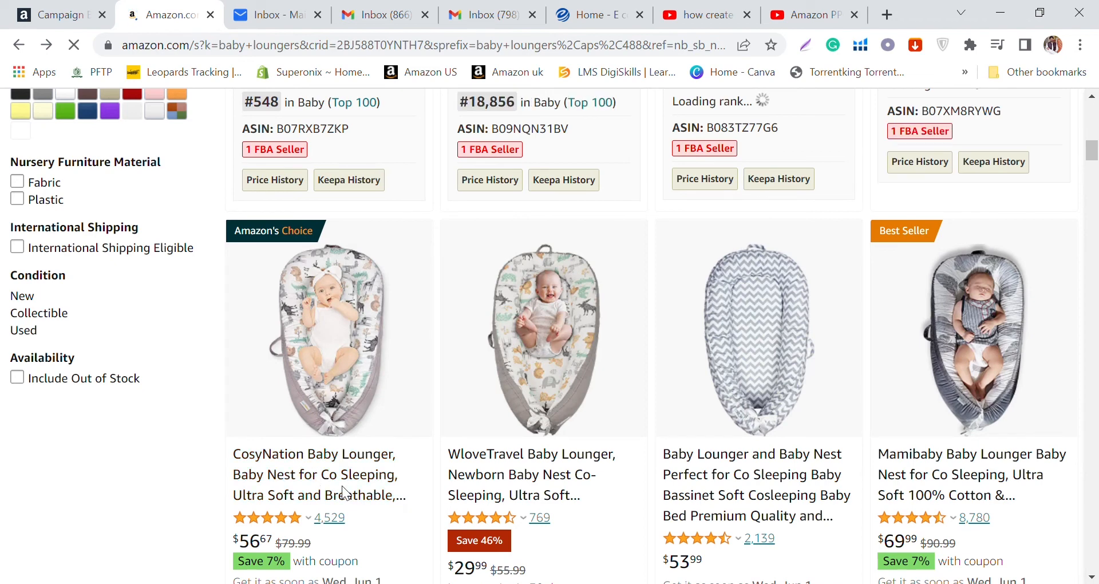
pyautogui.scroll(-3, 329, 452)
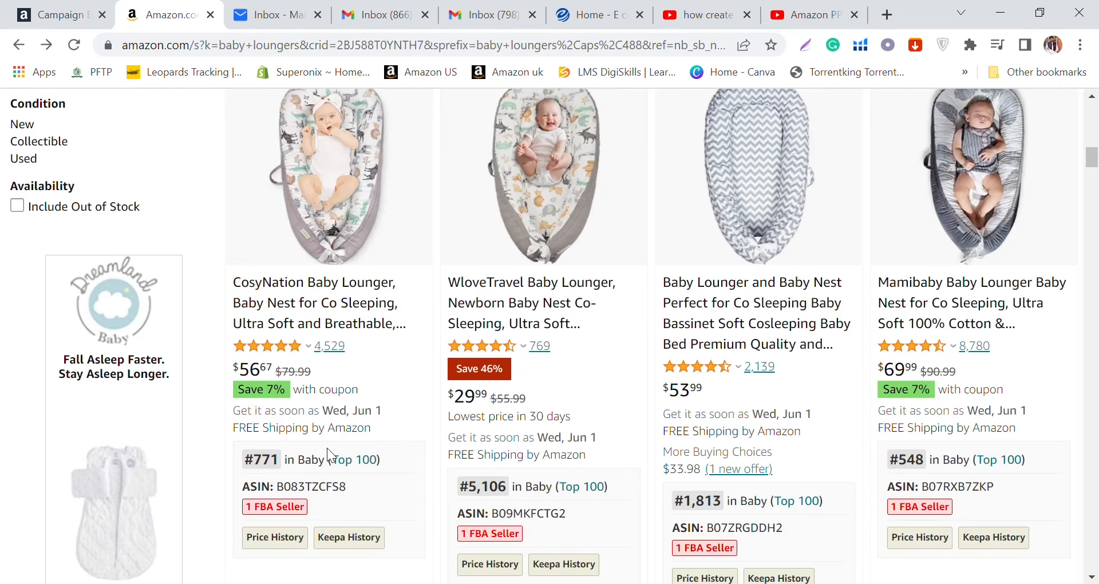
pyautogui.click(288, 307)
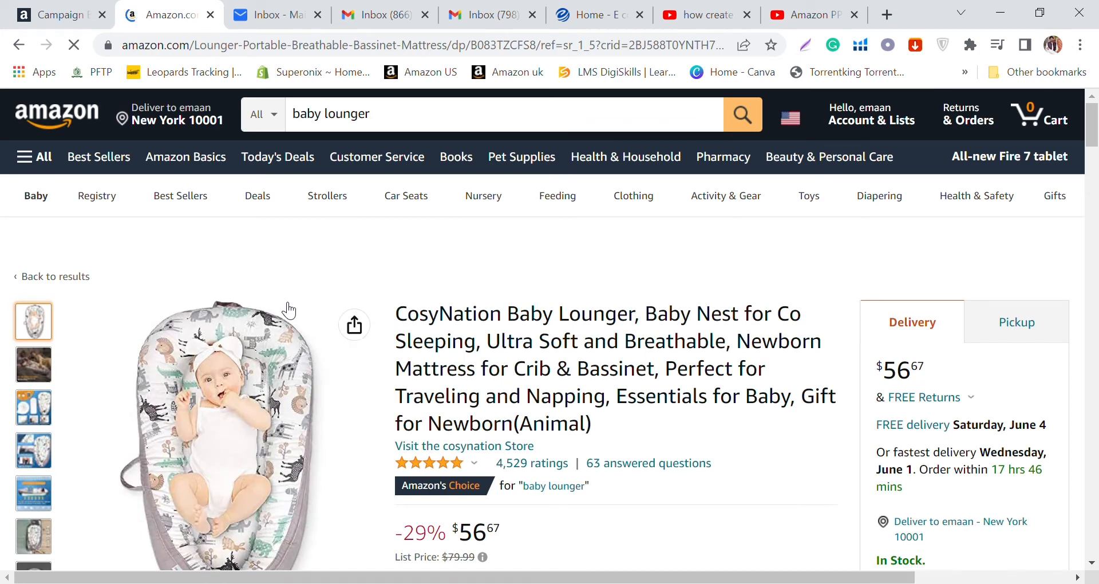
pyautogui.click(496, 45)
pyautogui.click(496, 45)
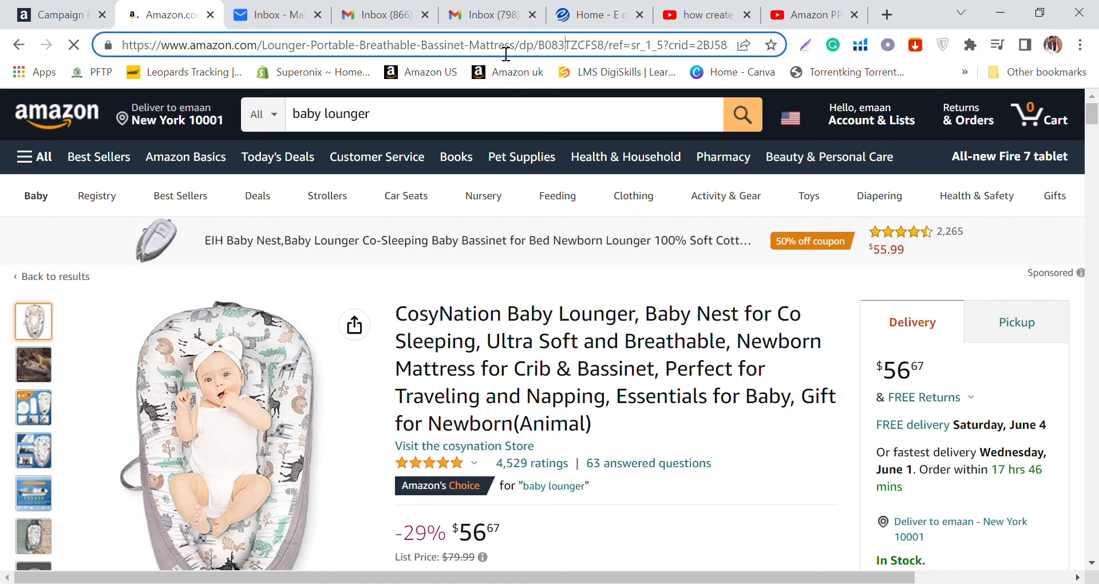
pyautogui.doubleClick(564, 45)
pyautogui.hotkey('ctrl', 'c')
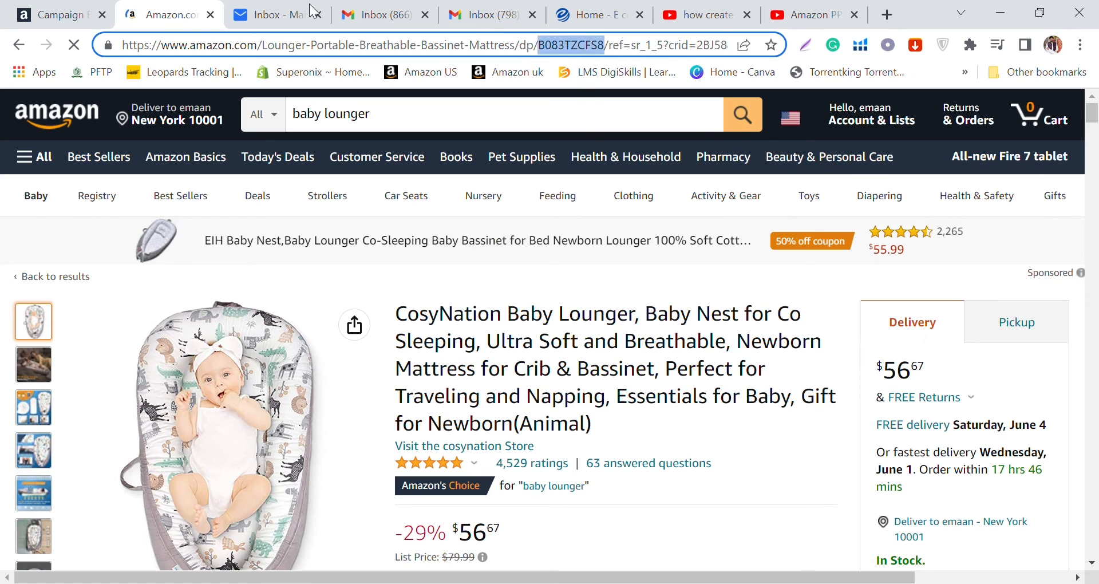
# Step: Return to the campaign form and view the suggested individual products for product targeting
pyautogui.click(57, 15)
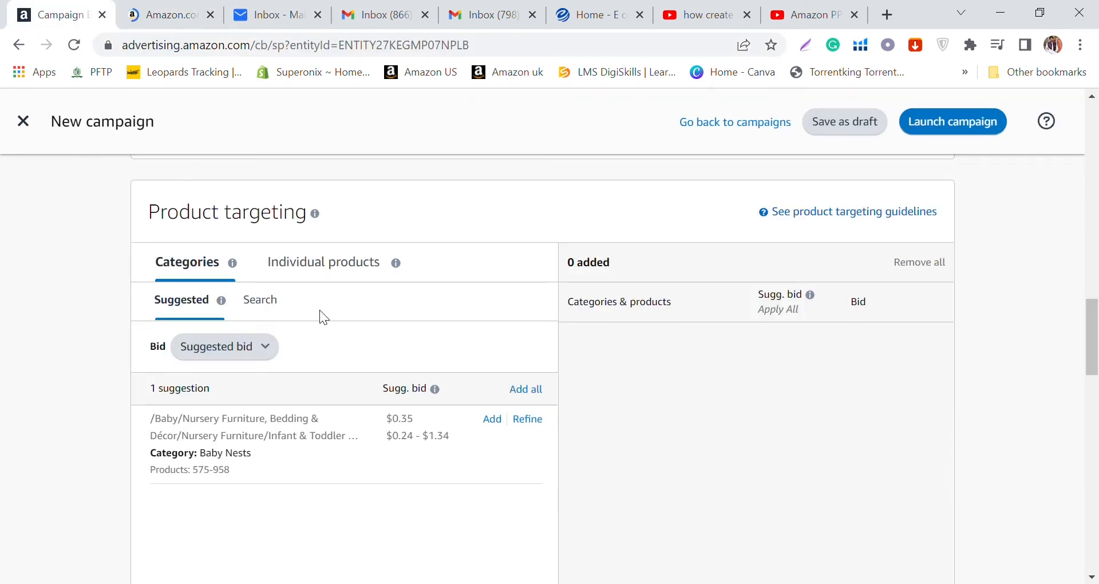
pyautogui.click(298, 274)
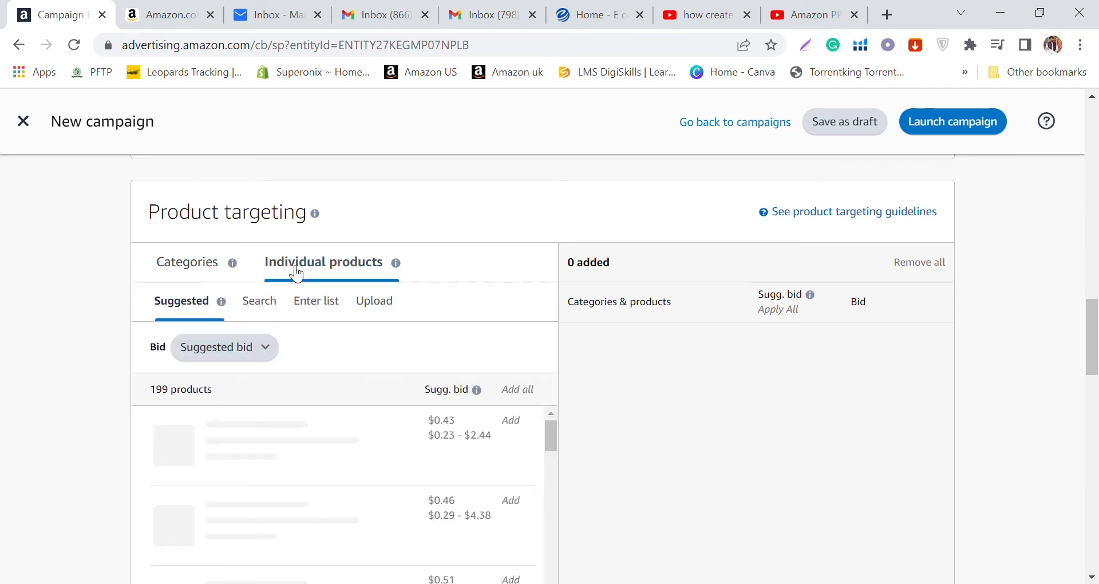
pyautogui.scroll(-2, 273, 376)
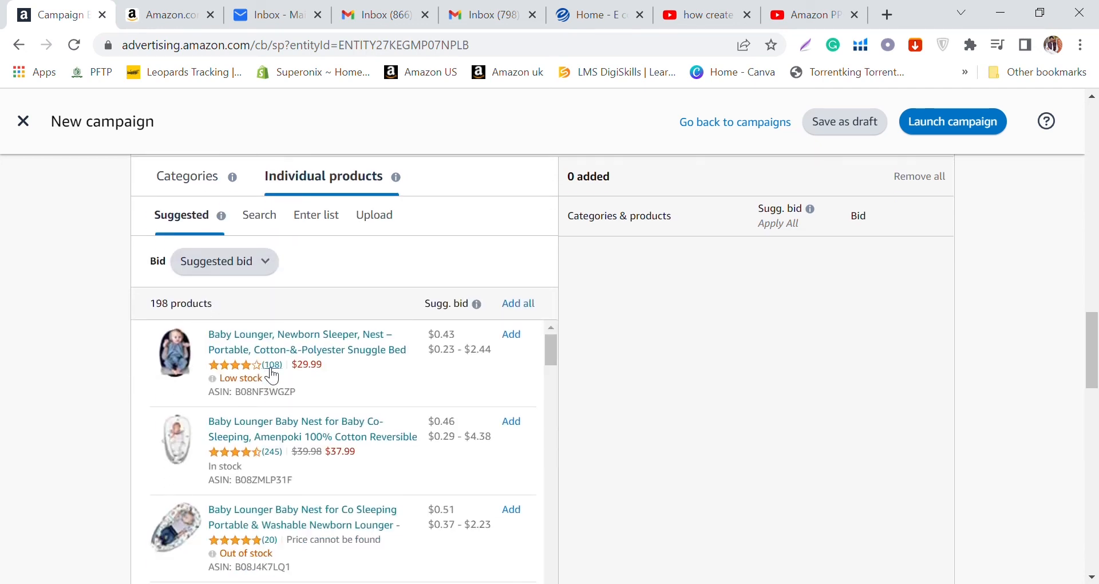
pyautogui.scroll(2, 270, 385)
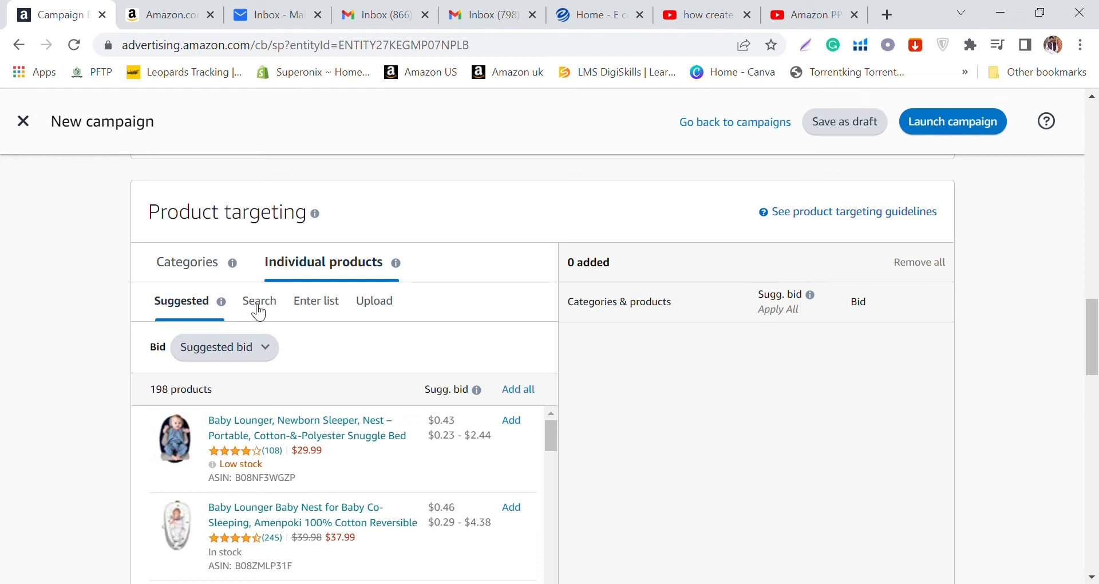
# Step: Target the individual product with ASIN B083TZCFS8 by entering it as a list, using the suggested bid
pyautogui.click(317, 303)
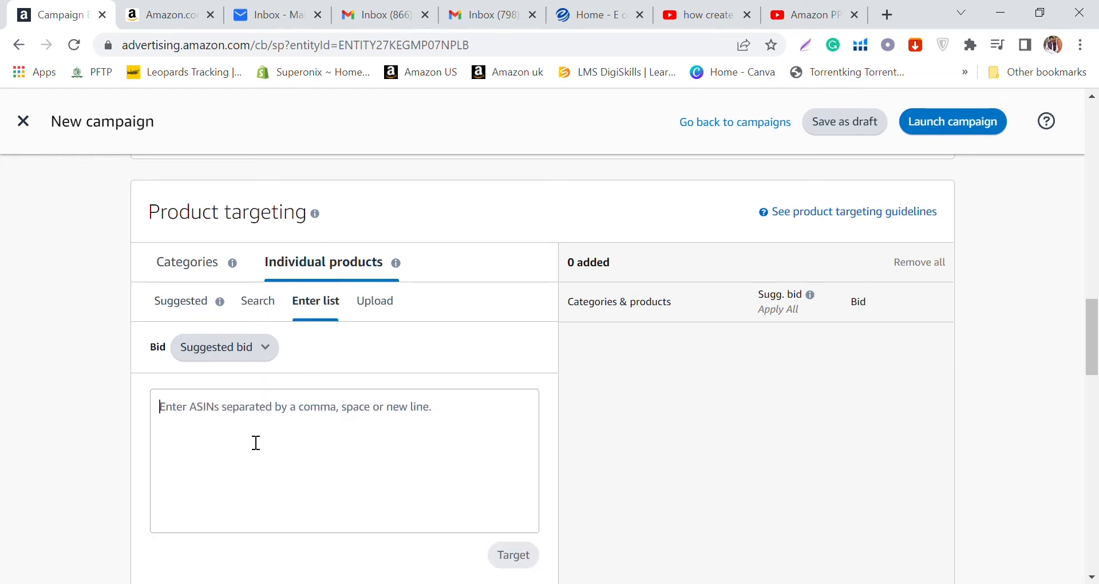
pyautogui.click(255, 414)
pyautogui.hotkey('ctrl', 'v')
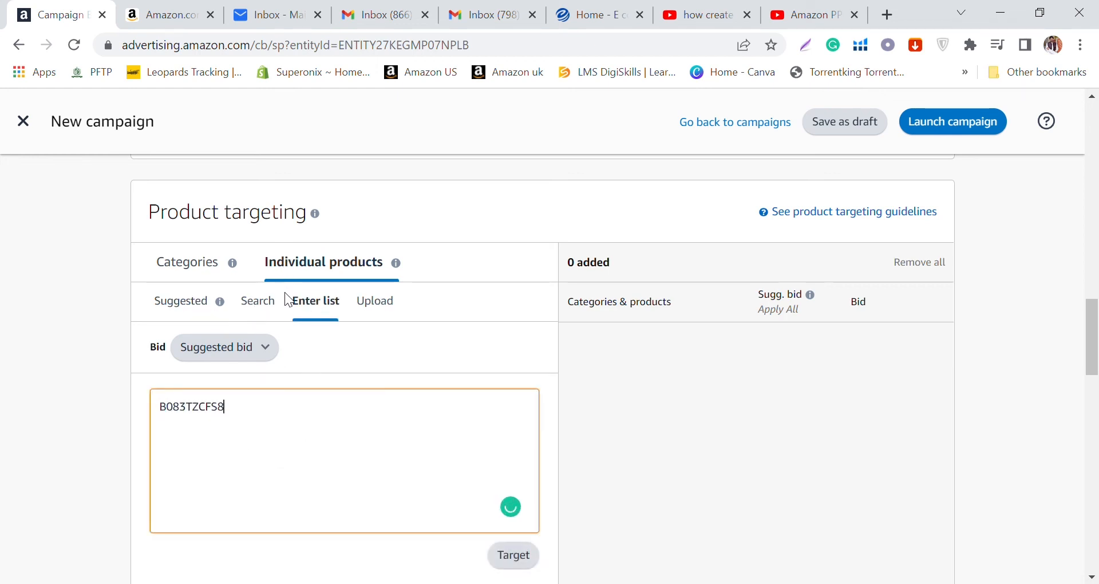
pyautogui.click(530, 565)
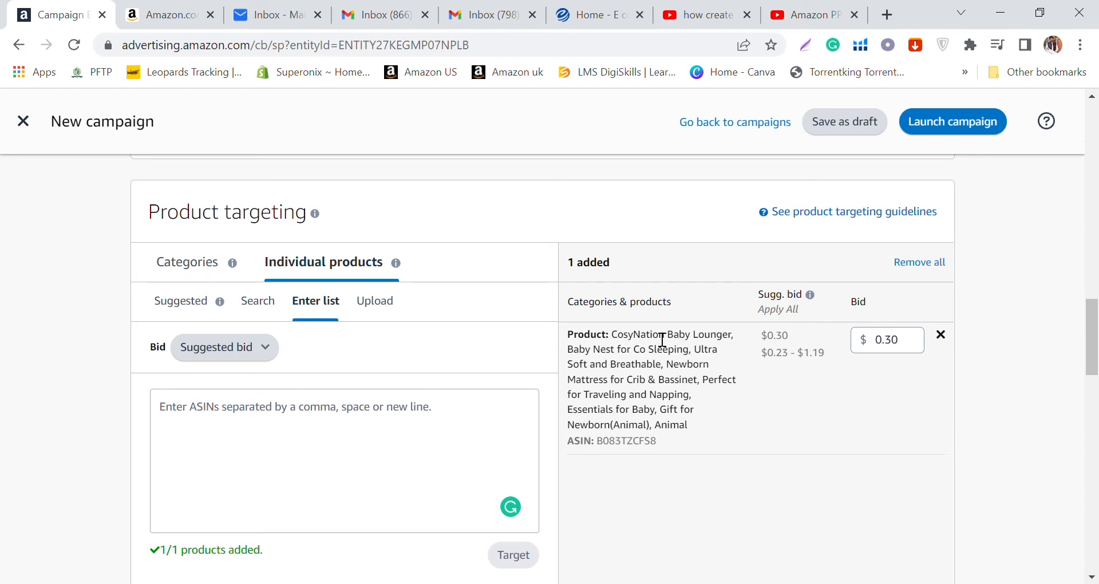
# Step: Review the product targeting, campaign settings and bidding strategy sections of the campaign form
pyautogui.scroll(3, 520, 328)
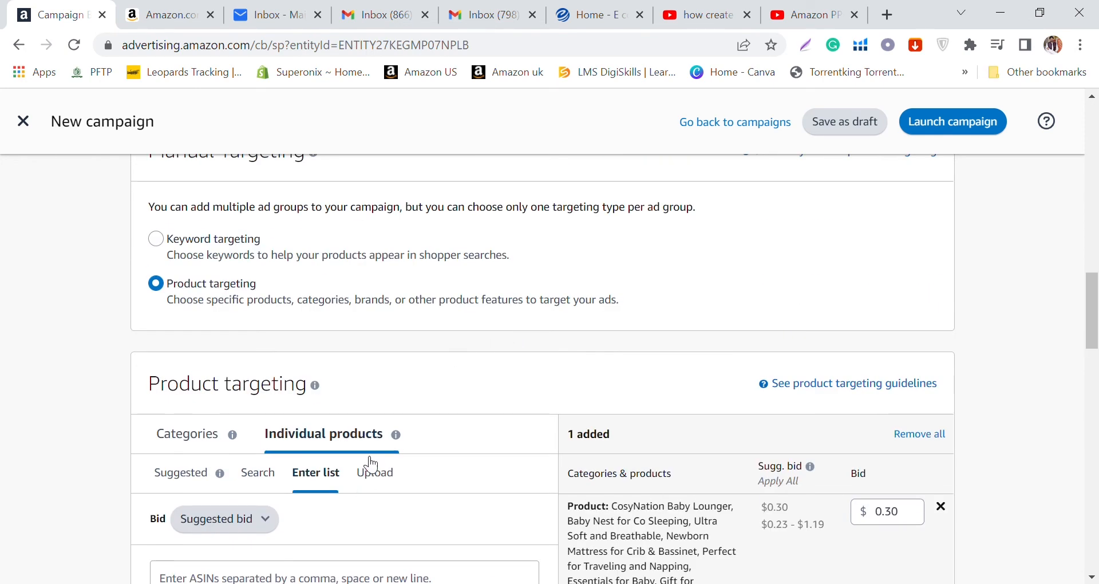
pyautogui.scroll(-2, 369, 455)
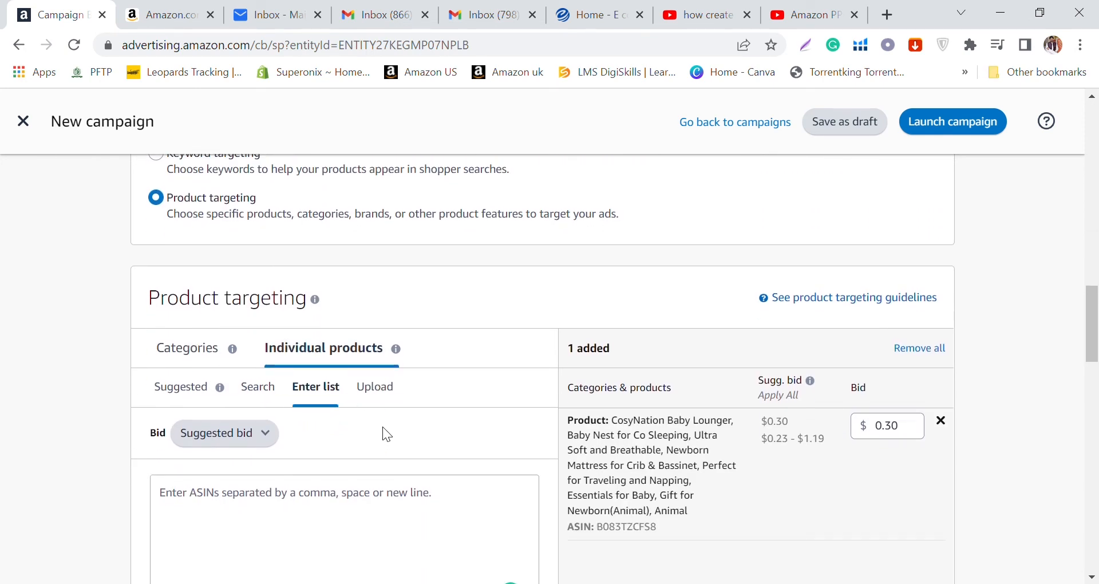
pyautogui.scroll(-3, 384, 422)
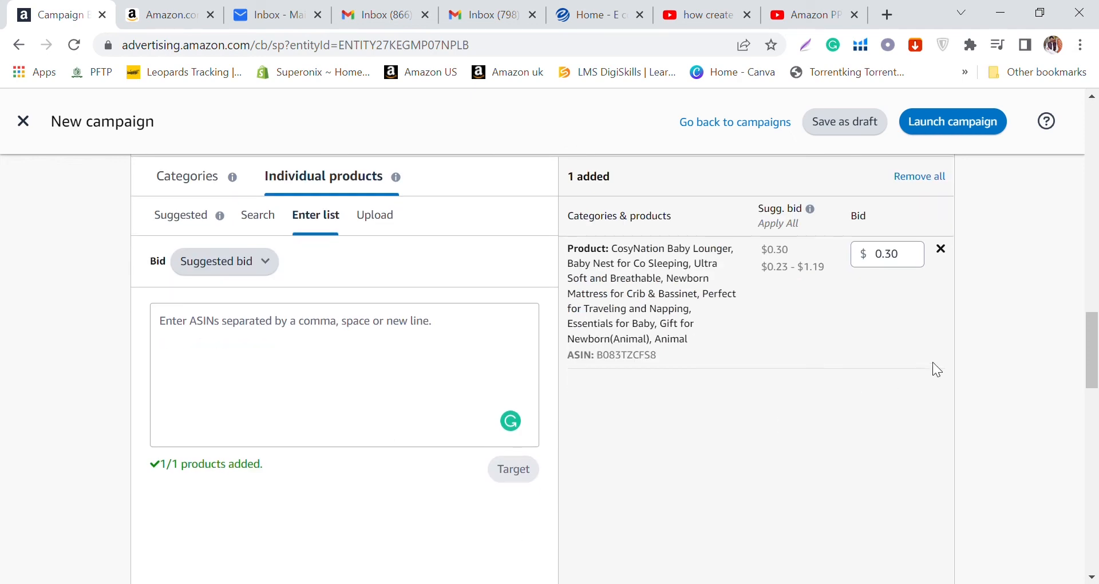
pyautogui.scroll(-8, 857, 355)
pyautogui.scroll(-10, 855, 352)
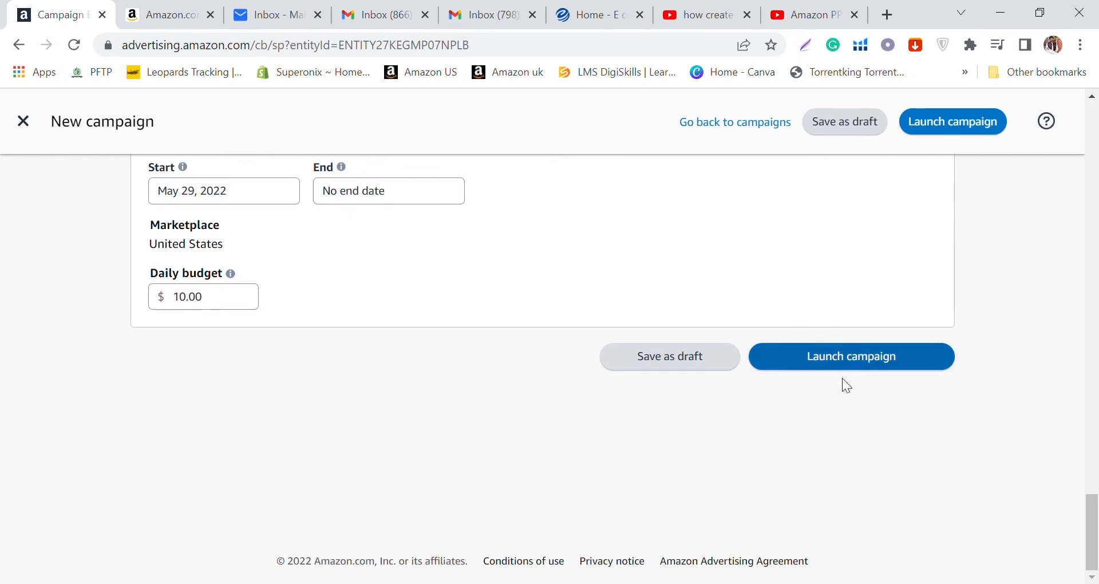
pyautogui.scroll(1, 845, 379)
pyautogui.scroll(4, 844, 378)
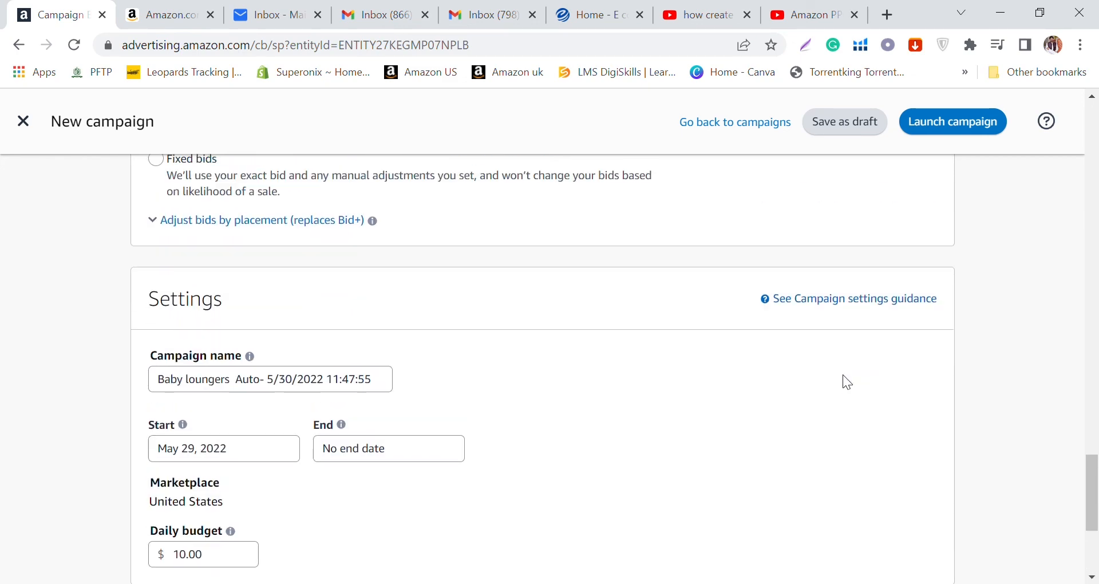
pyautogui.scroll(11, 844, 377)
pyautogui.scroll(-6, 843, 376)
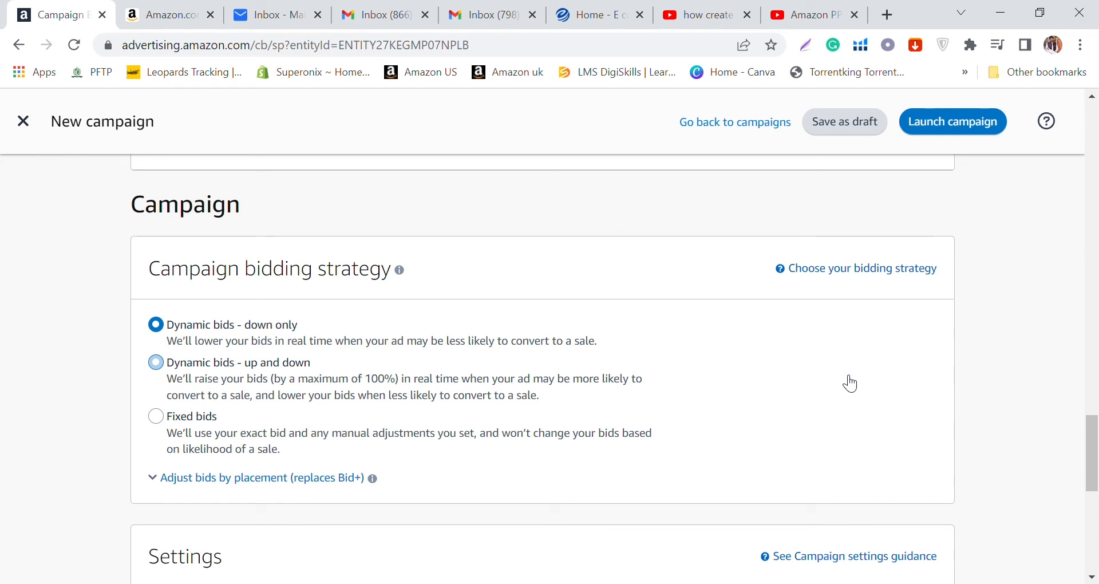
# Step: Try the "Dynamic bids - up and down" and "Fixed bids" strategies, and reselect "Dynamic bids - down only"
pyautogui.click(166, 380)
pyautogui.click(158, 417)
pyautogui.scroll(-3, 326, 213)
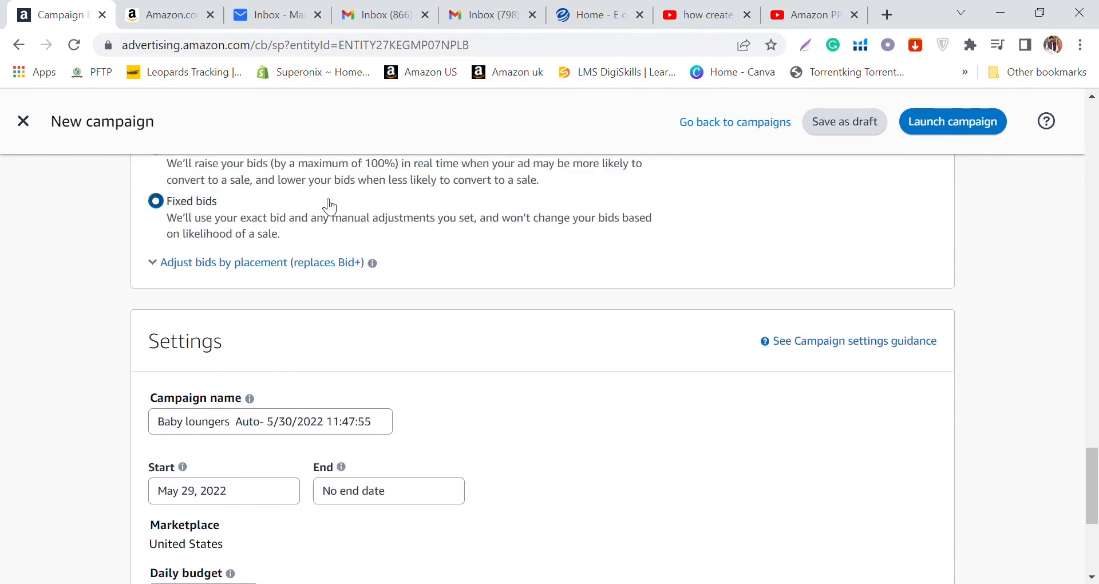
pyautogui.scroll(3, 253, 235)
pyautogui.click(210, 336)
# Step: Check the completed campaign form from the daily budget back up to the ad group settings
pyautogui.scroll(-8, 939, 471)
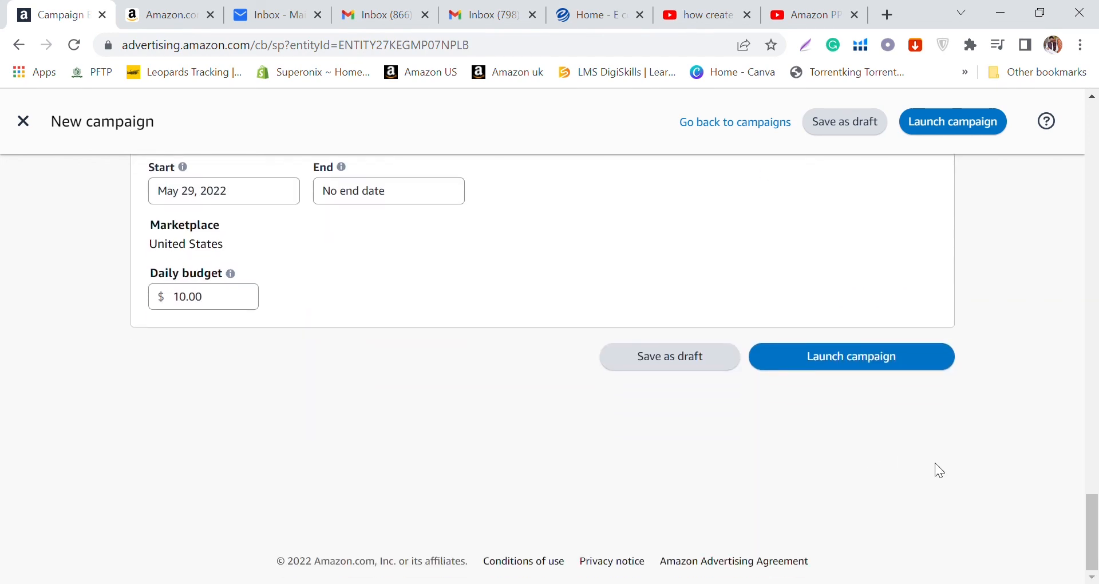
pyautogui.scroll(10, 802, 396)
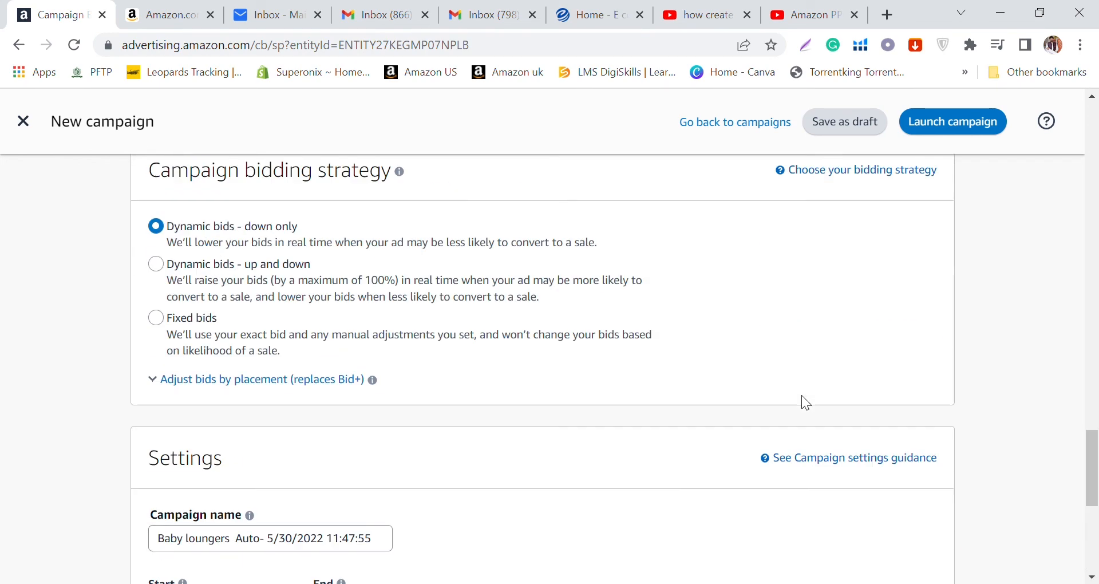
pyautogui.scroll(3, 801, 397)
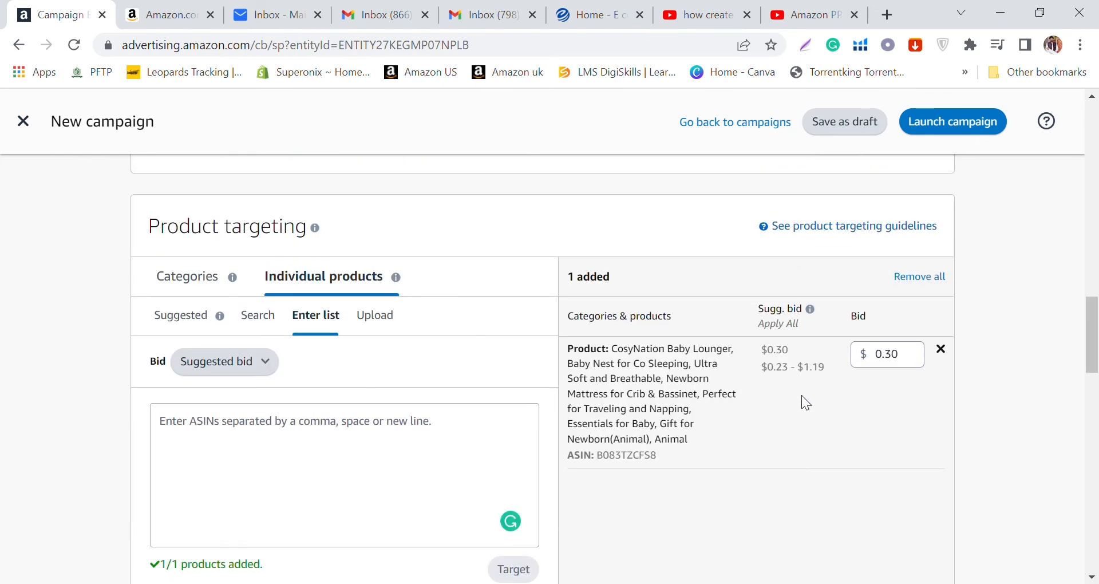
pyautogui.scroll(4, 806, 403)
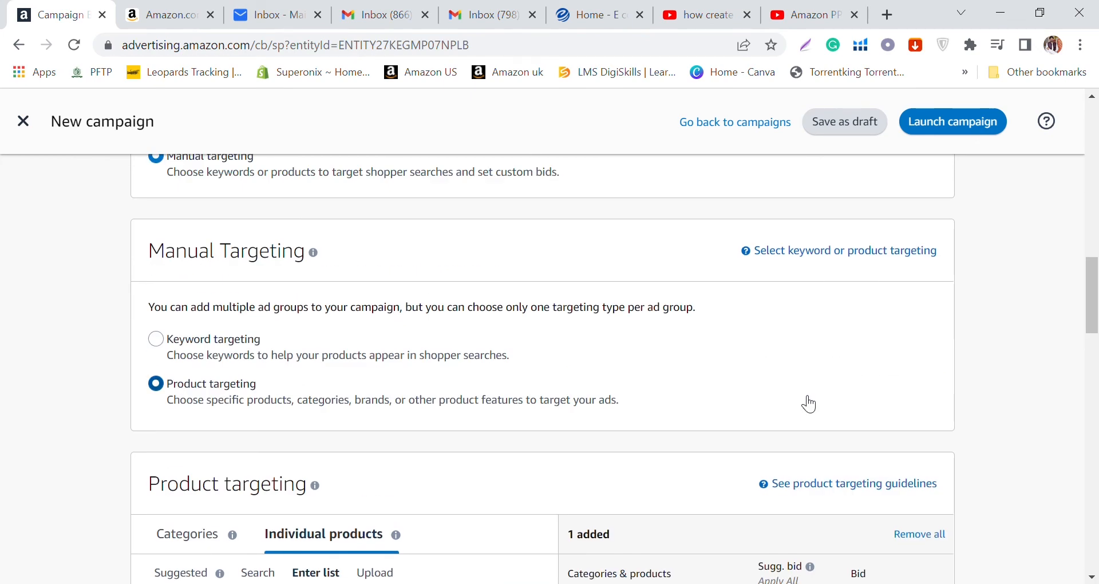
pyautogui.scroll(6, 809, 404)
pyautogui.scroll(10, 598, 315)
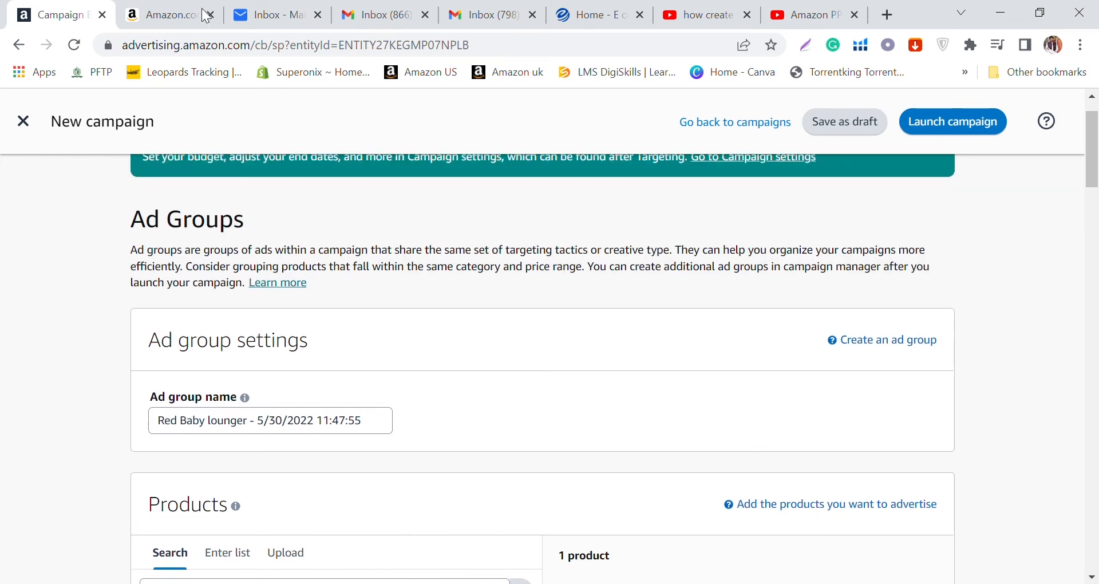